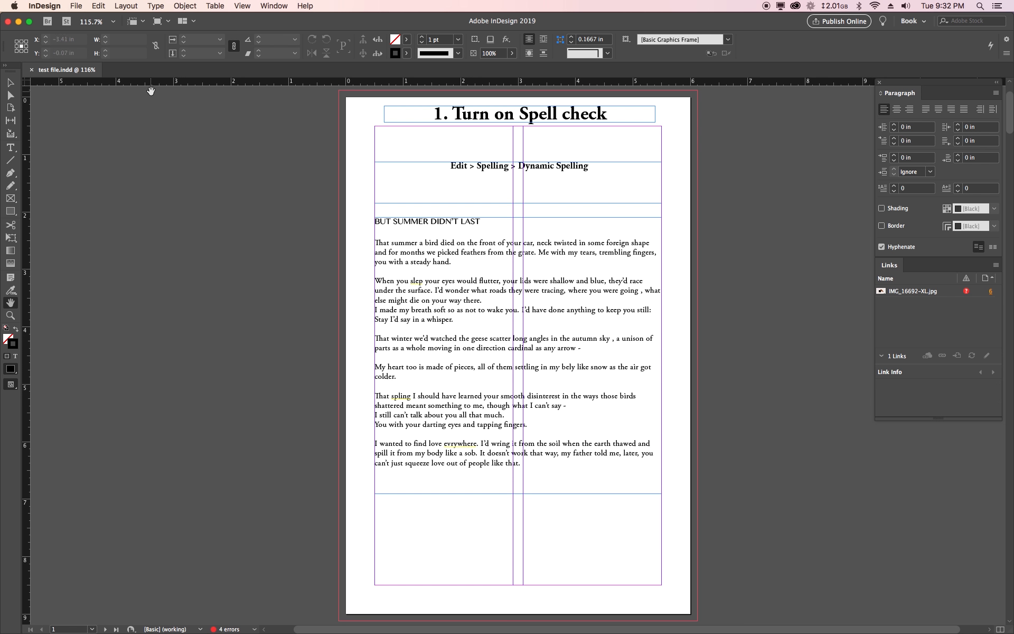
In the spelling preferences, set the dynamic spelling underline color for misspelled words to Red.
{"action": "left_click", "coordinate": [46, 6]}
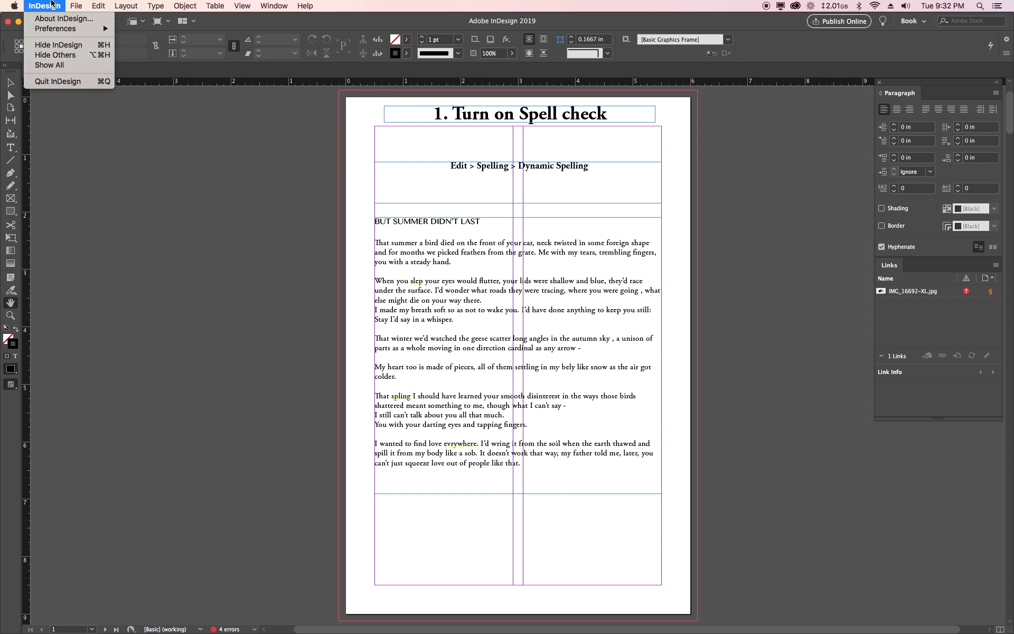
{"action": "mouse_move", "coordinate": [51, 29]}
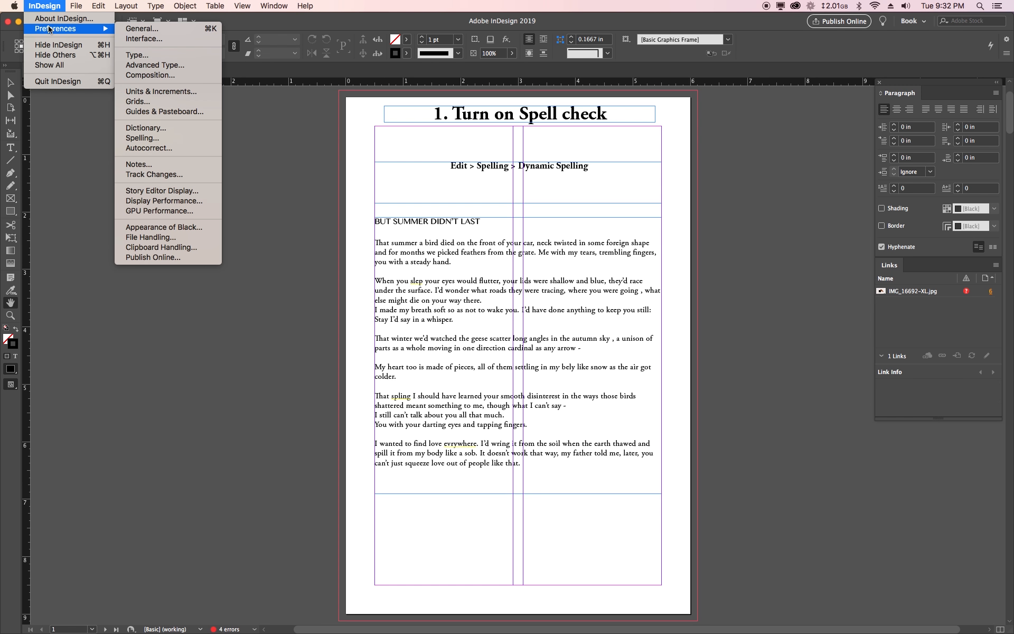
{"action": "left_click", "coordinate": [186, 139]}
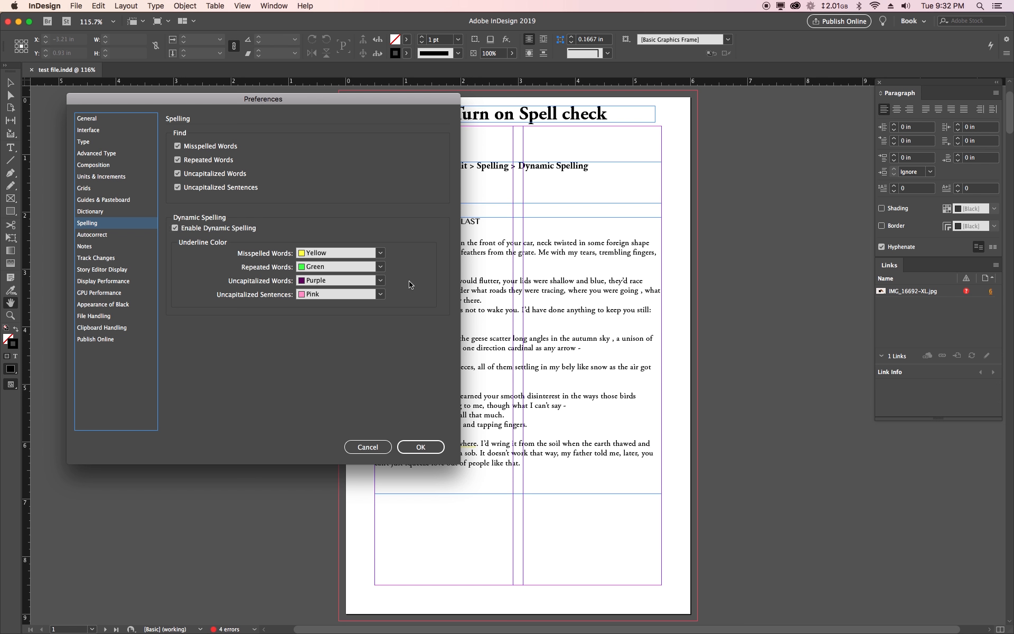
{"action": "left_click", "coordinate": [328, 254]}
{"action": "left_click", "coordinate": [332, 277]}
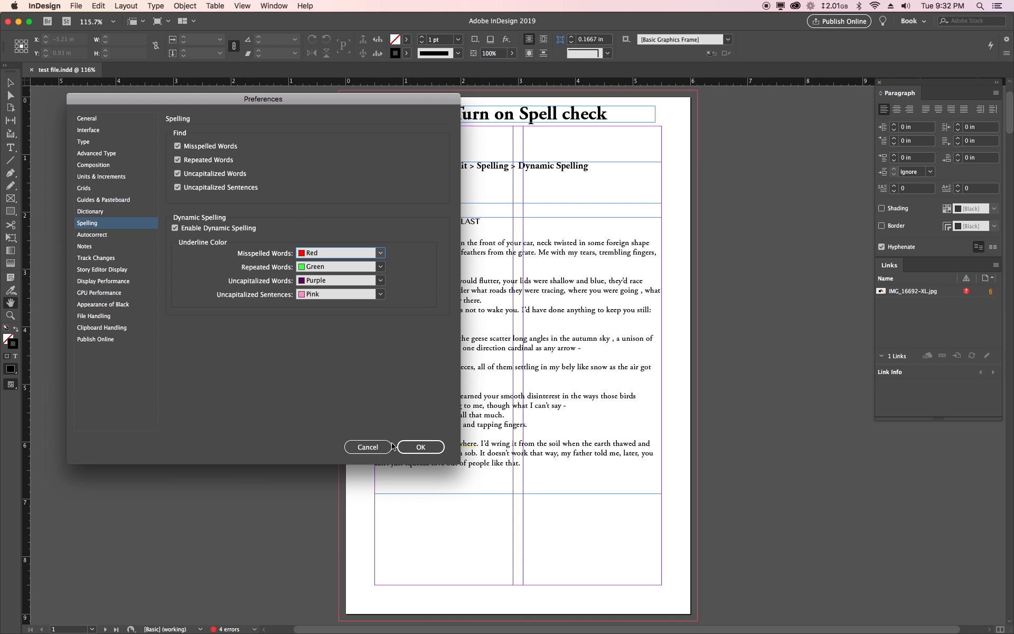
{"action": "left_click_drag", "start_coordinate": [301, 100], "coordinate": [239, 101]}
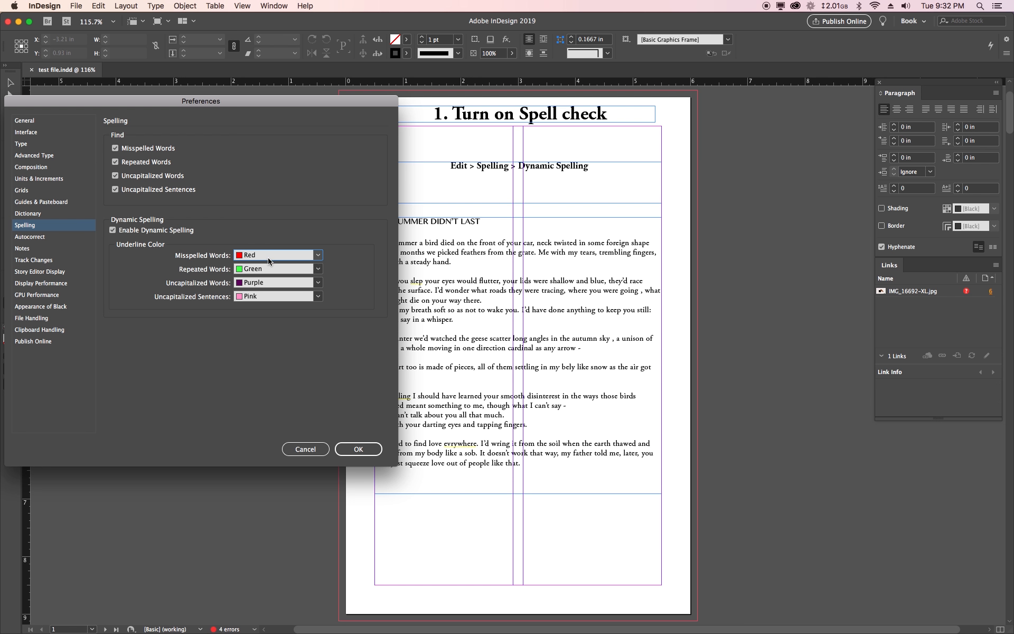
{"action": "left_click", "coordinate": [361, 452]}
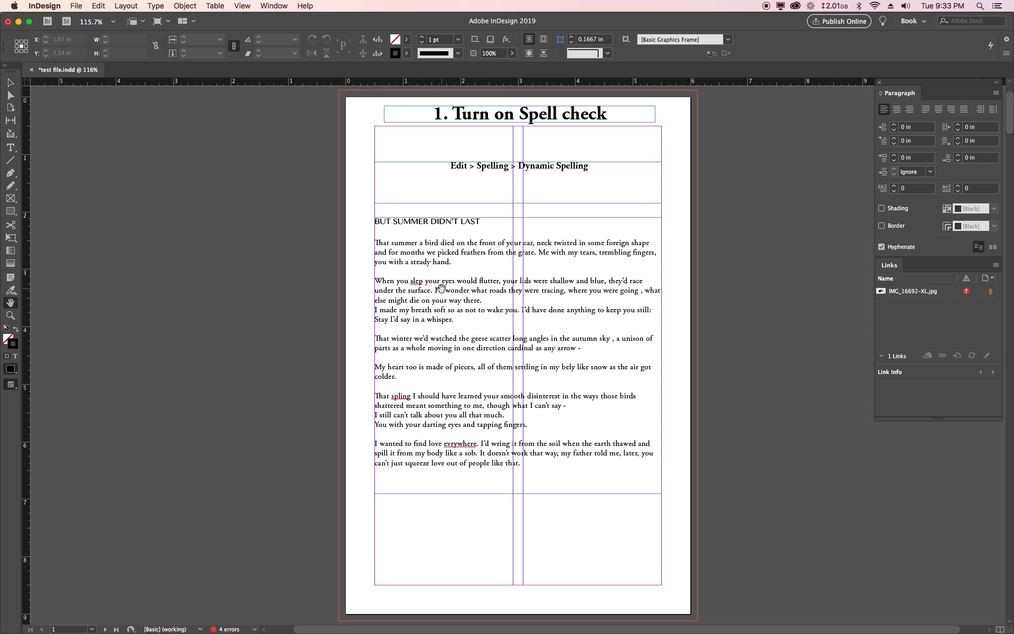
Correct the misspelled words in the poem with spelling suggestions, replacing "slep" with "slept" and "spling" with "spring".
{"action": "left_click", "coordinate": [418, 285]}
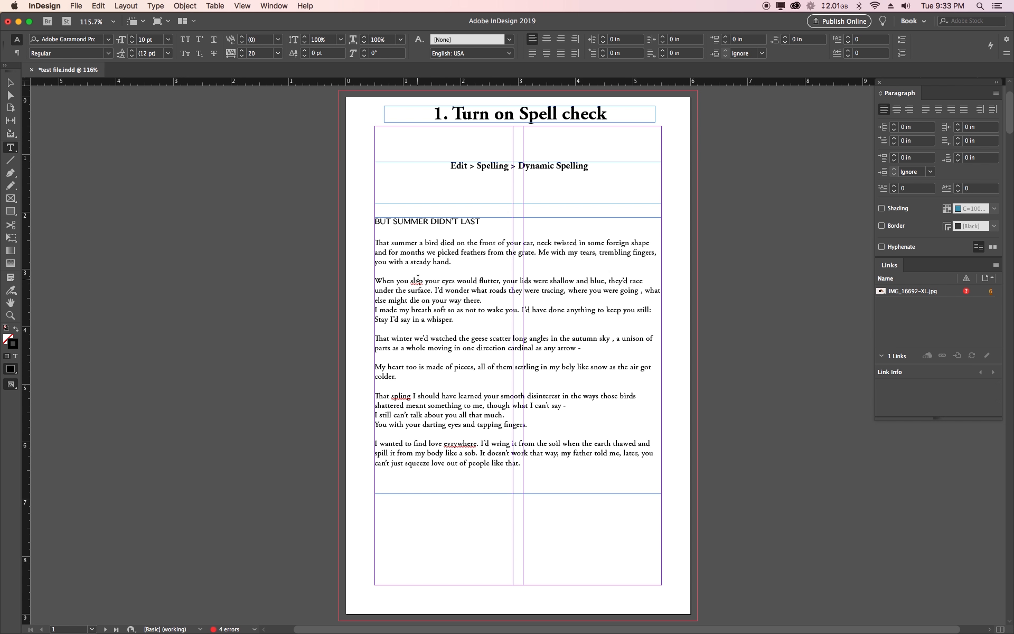
{"action": "right_click", "coordinate": [419, 286]}
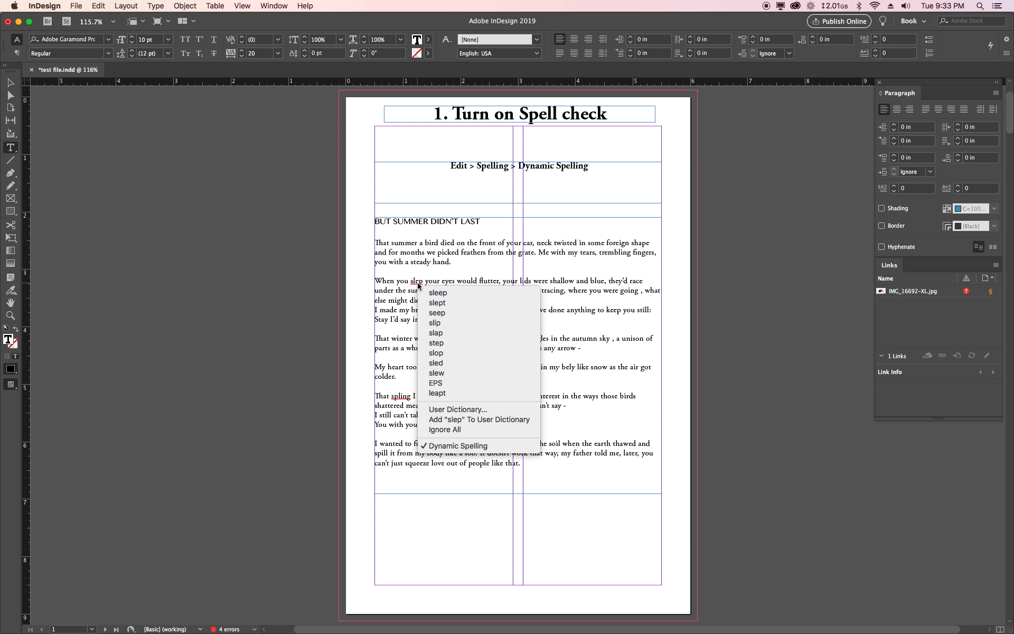
{"action": "left_click", "coordinate": [452, 294]}
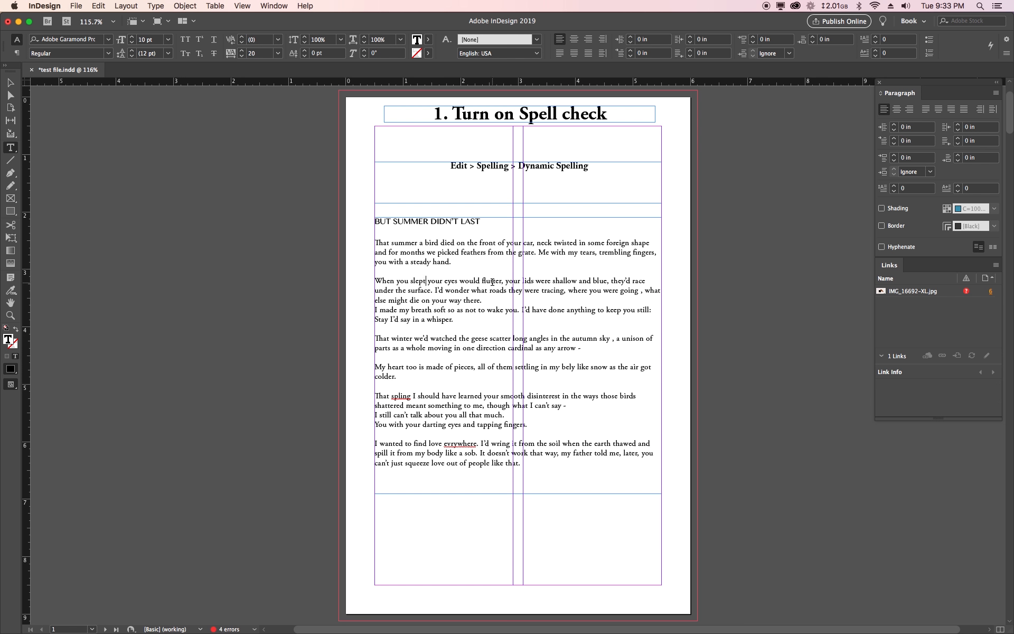
{"action": "right_click", "coordinate": [400, 396]}
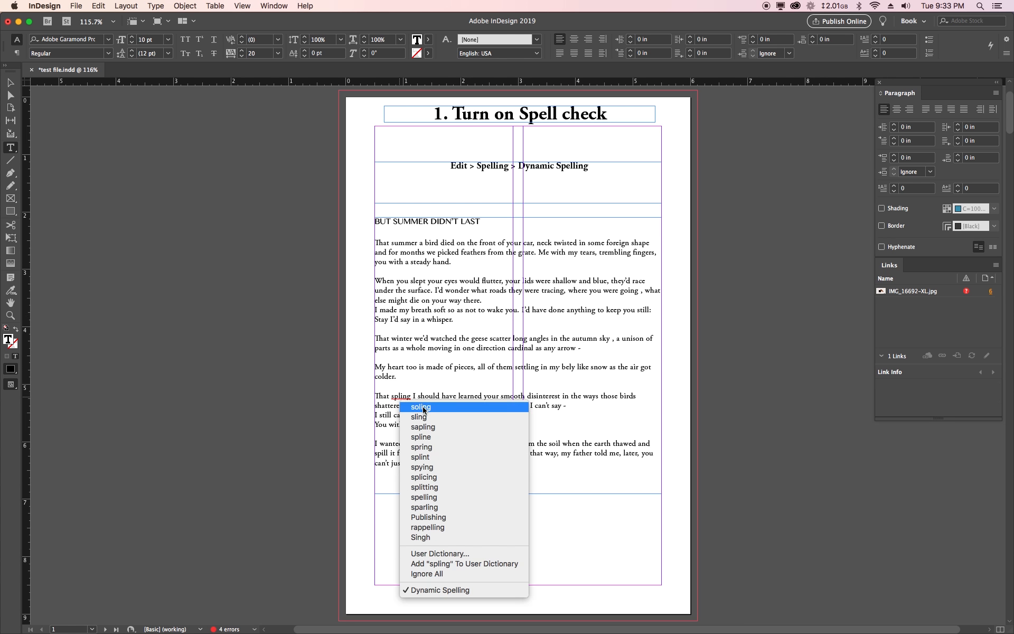
{"action": "left_click", "coordinate": [430, 370]}
{"action": "right_click", "coordinate": [399, 399]}
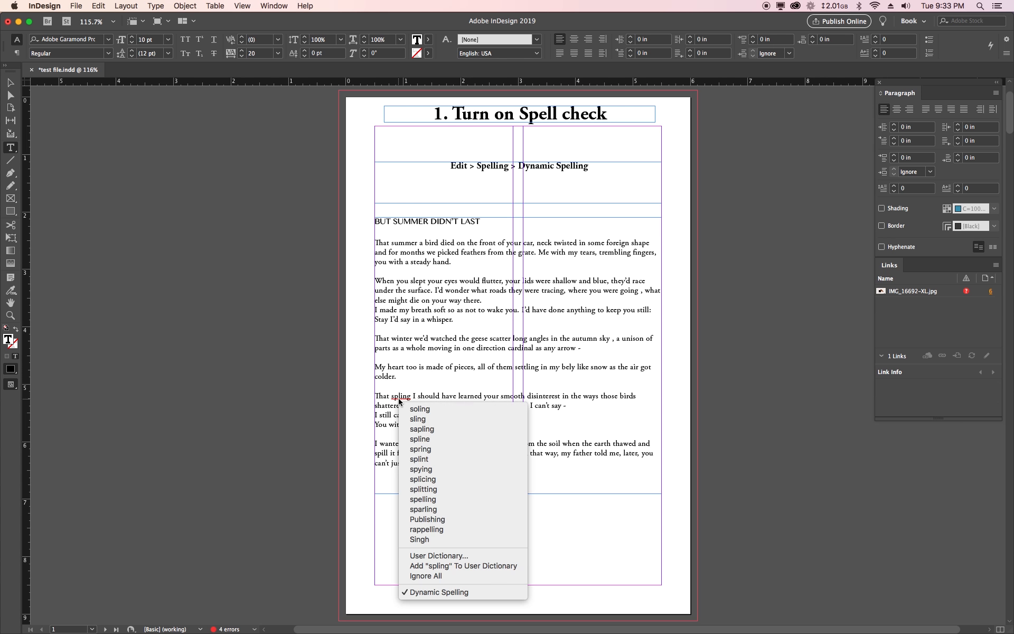
{"action": "left_click", "coordinate": [420, 449]}
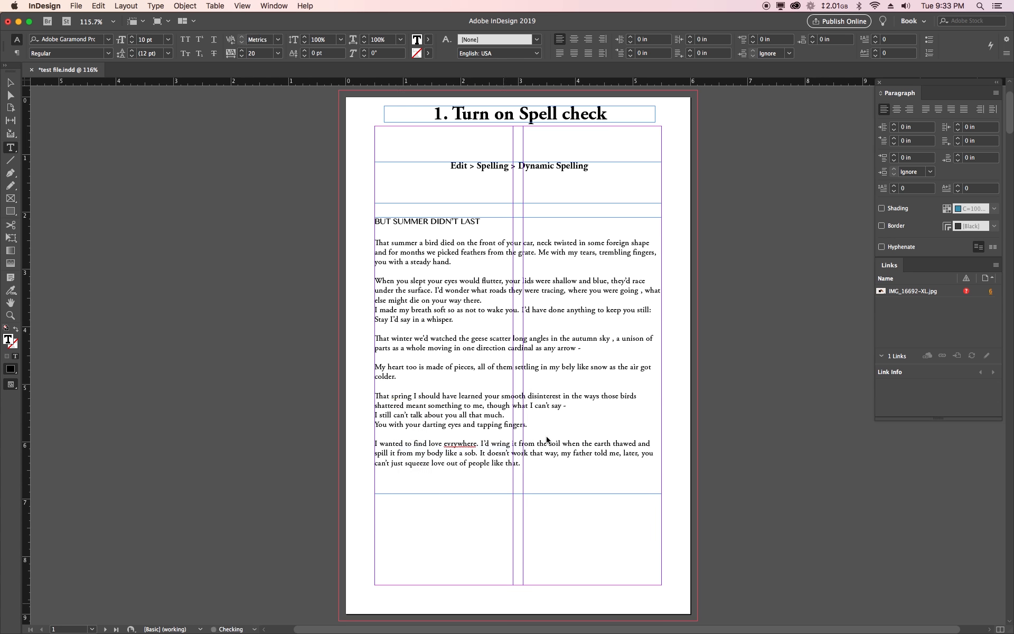
{"action": "scroll", "coordinate": [517, 313], "scroll_direction": "up", "scroll_amount": 1}
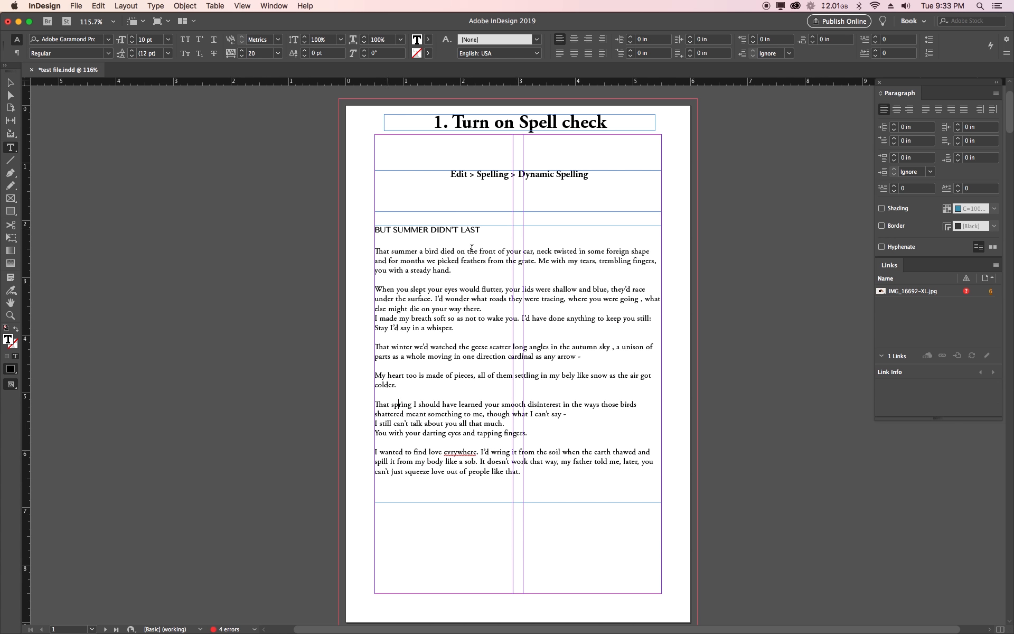
{"action": "left_click", "coordinate": [103, 6]}
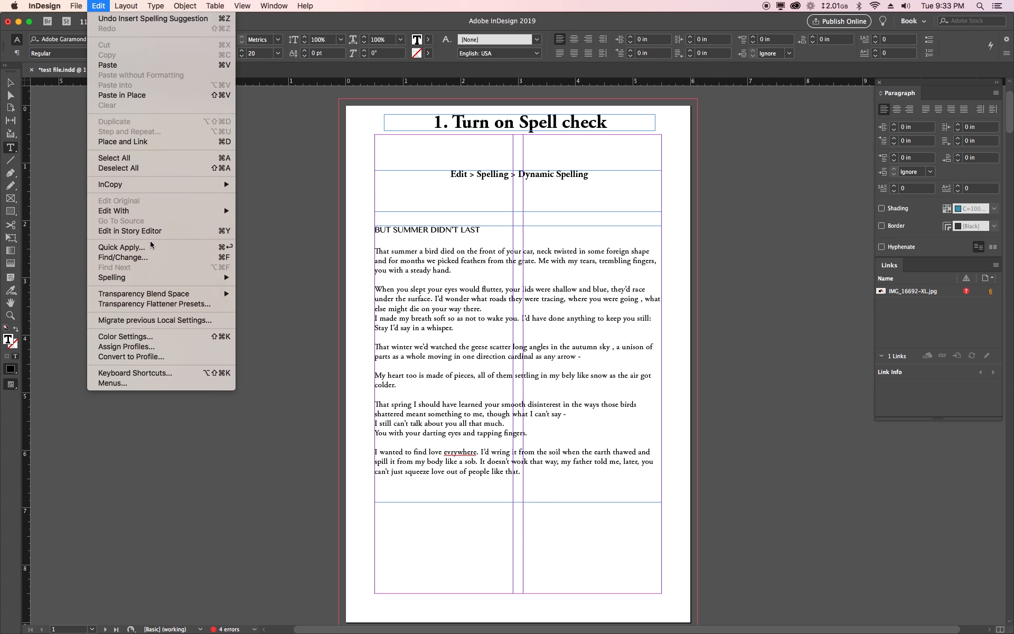
{"action": "mouse_move", "coordinate": [165, 277]}
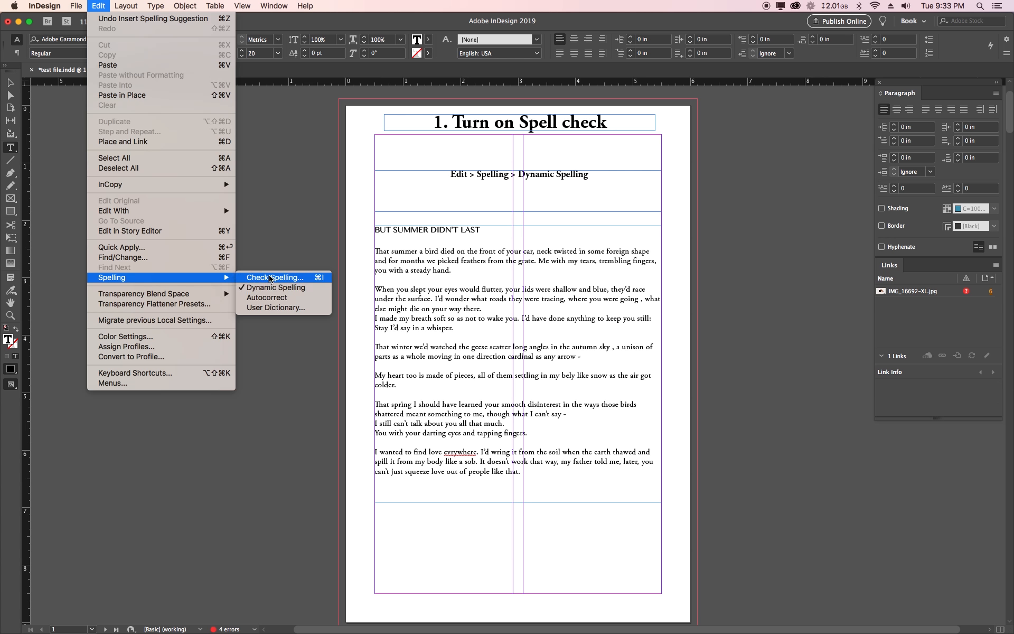
{"action": "left_click", "coordinate": [664, 323]}
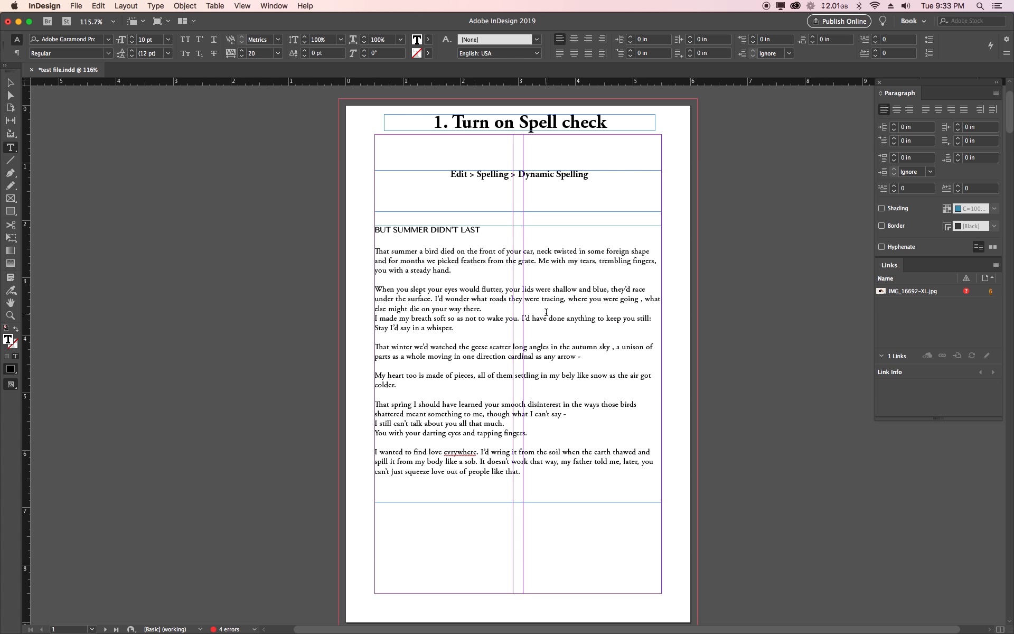
Go to the Autocorrect page of the document and enable Autocorrect in the preferences, reviewing its English: USA word list.
{"action": "scroll", "coordinate": [546, 312], "scroll_direction": "down", "scroll_amount": 15}
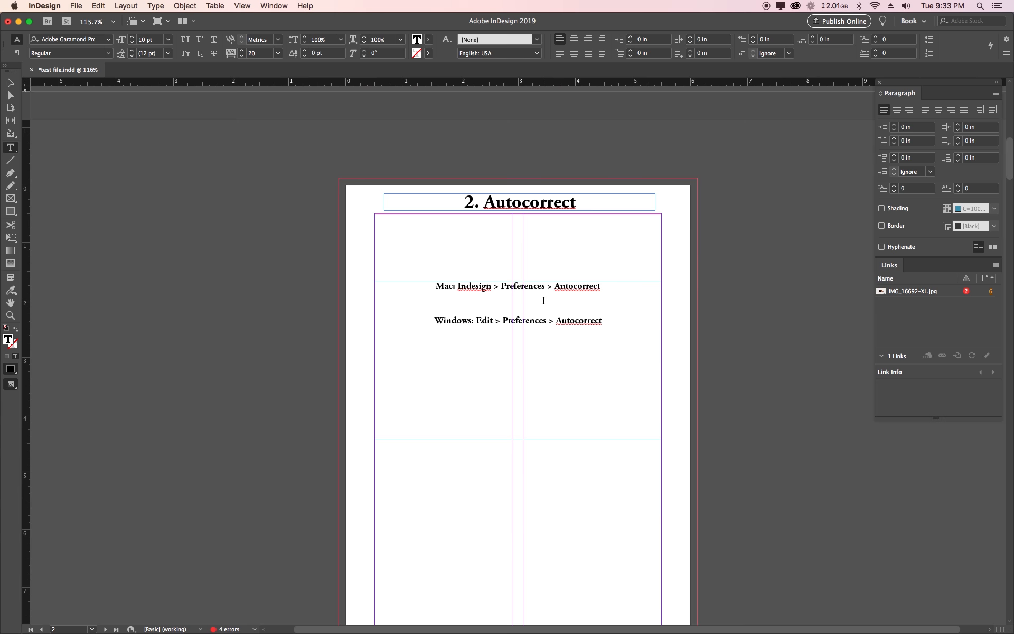
{"action": "scroll", "coordinate": [543, 301], "scroll_direction": "down", "scroll_amount": 5}
{"action": "scroll", "coordinate": [548, 304], "scroll_direction": "up", "scroll_amount": 3}
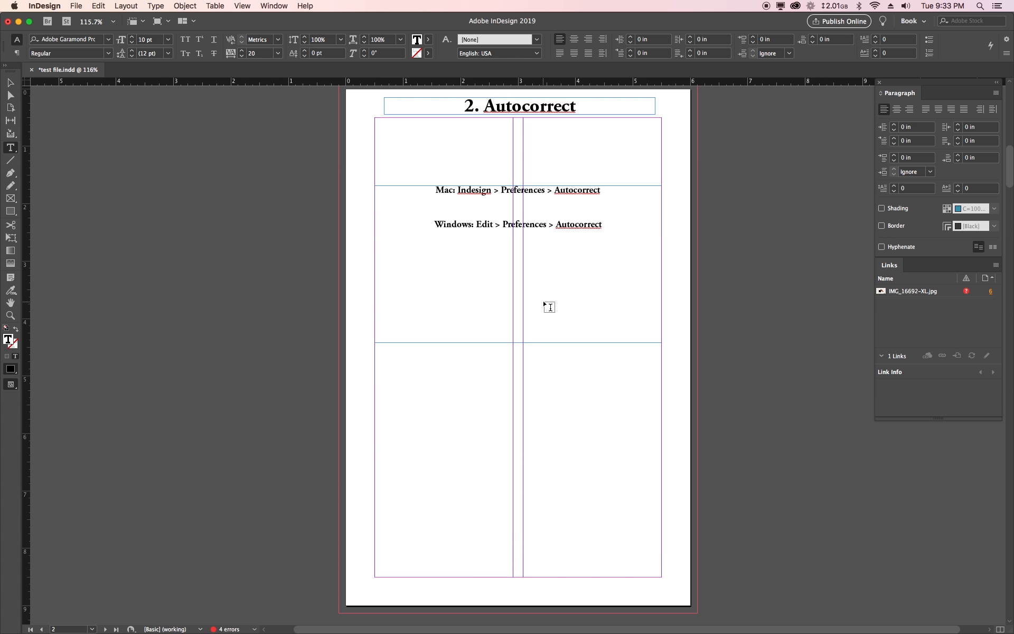
{"action": "scroll", "coordinate": [555, 294], "scroll_direction": "up", "scroll_amount": 1}
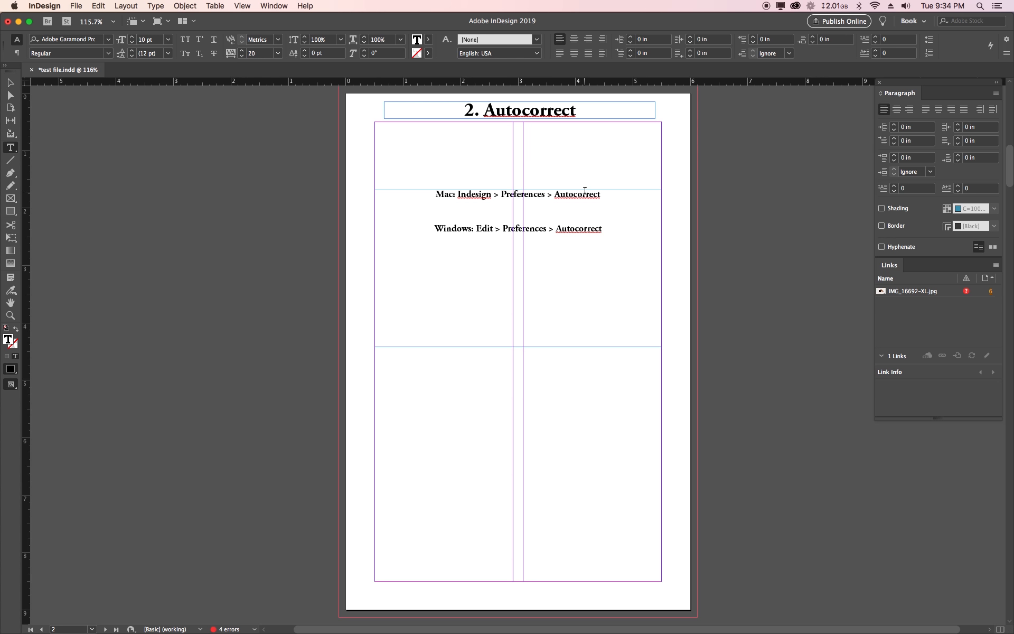
{"action": "left_click", "coordinate": [77, 6]}
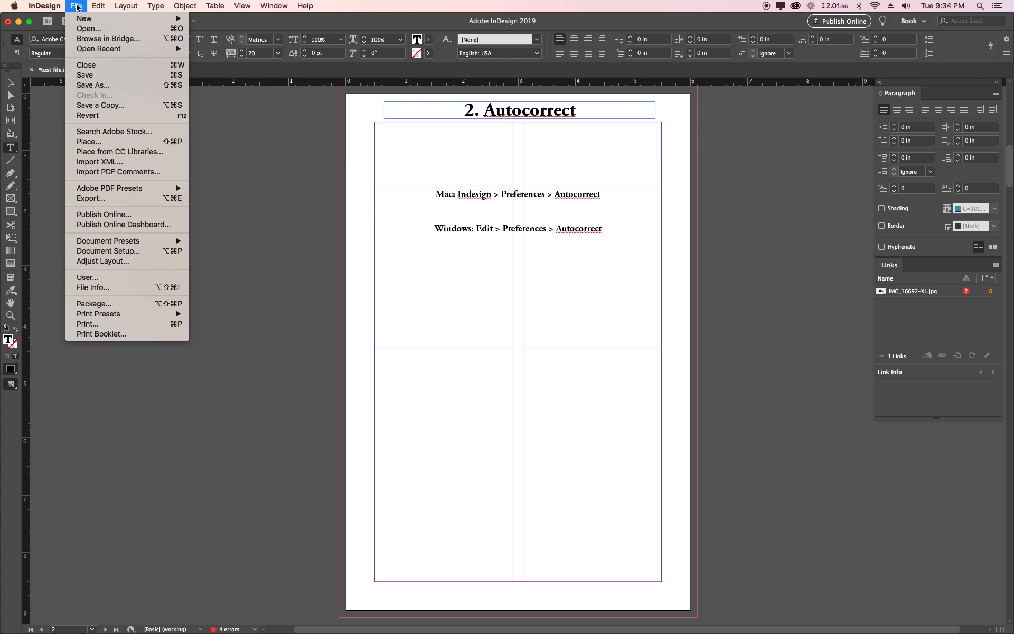
{"action": "mouse_move", "coordinate": [45, 6]}
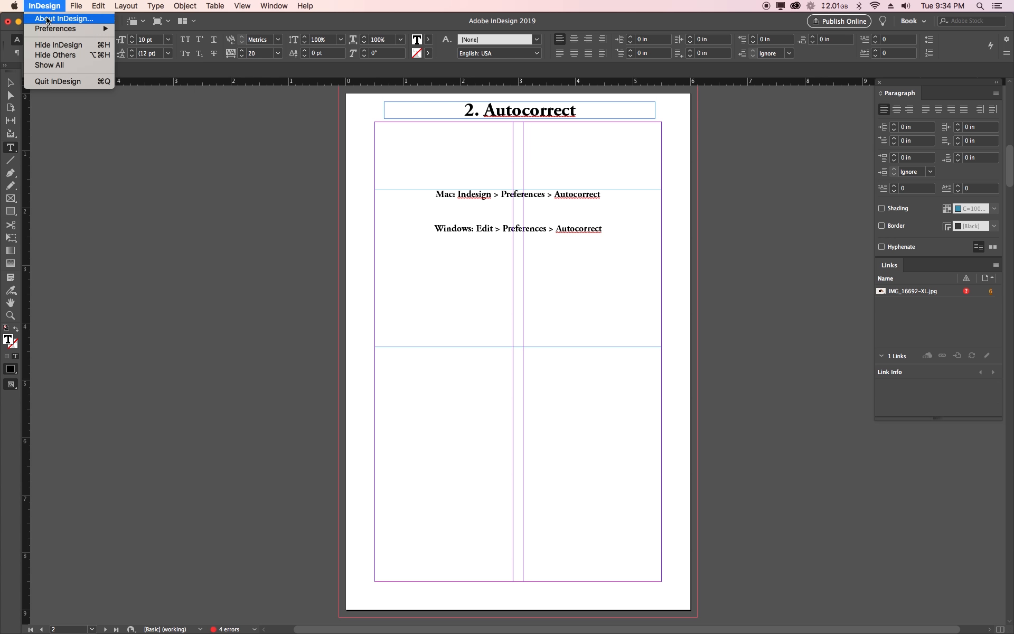
{"action": "mouse_move", "coordinate": [49, 31]}
{"action": "left_click", "coordinate": [180, 149]}
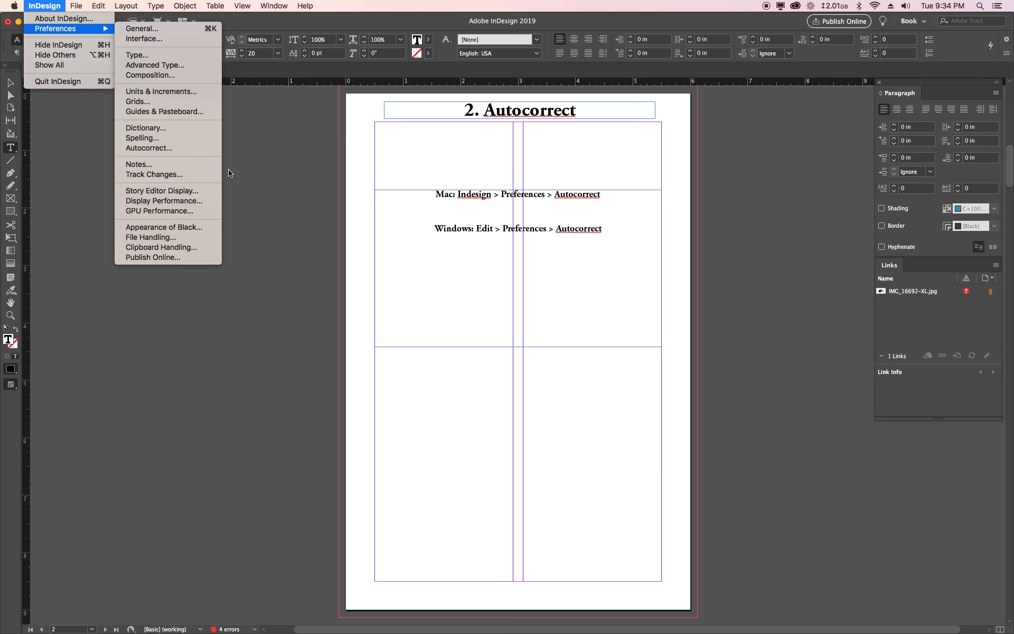
{"action": "left_click", "coordinate": [149, 152]}
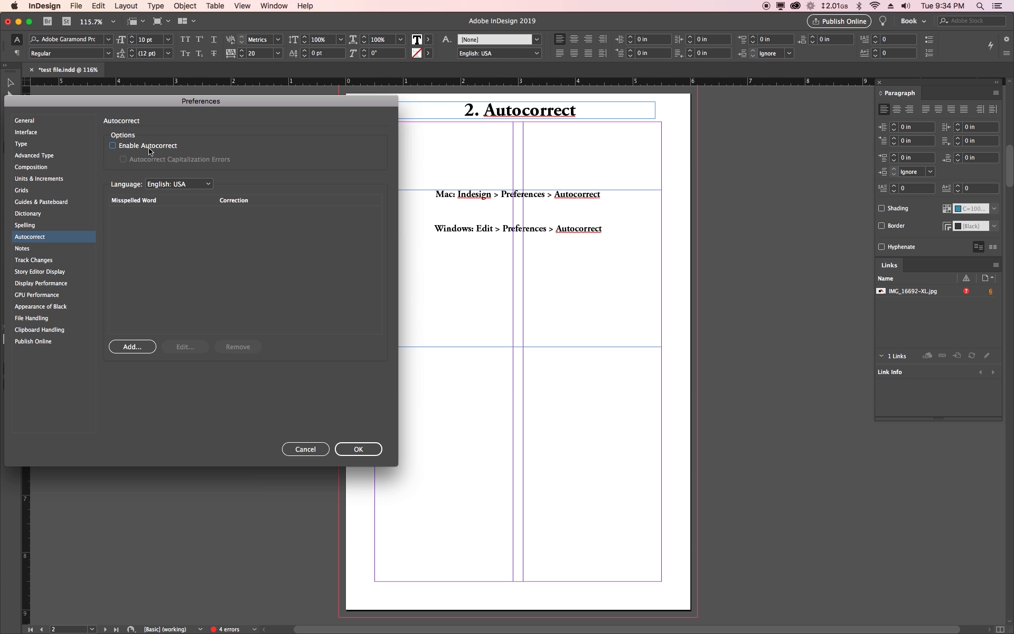
{"action": "scroll", "coordinate": [171, 244], "scroll_direction": "down", "scroll_amount": 10}
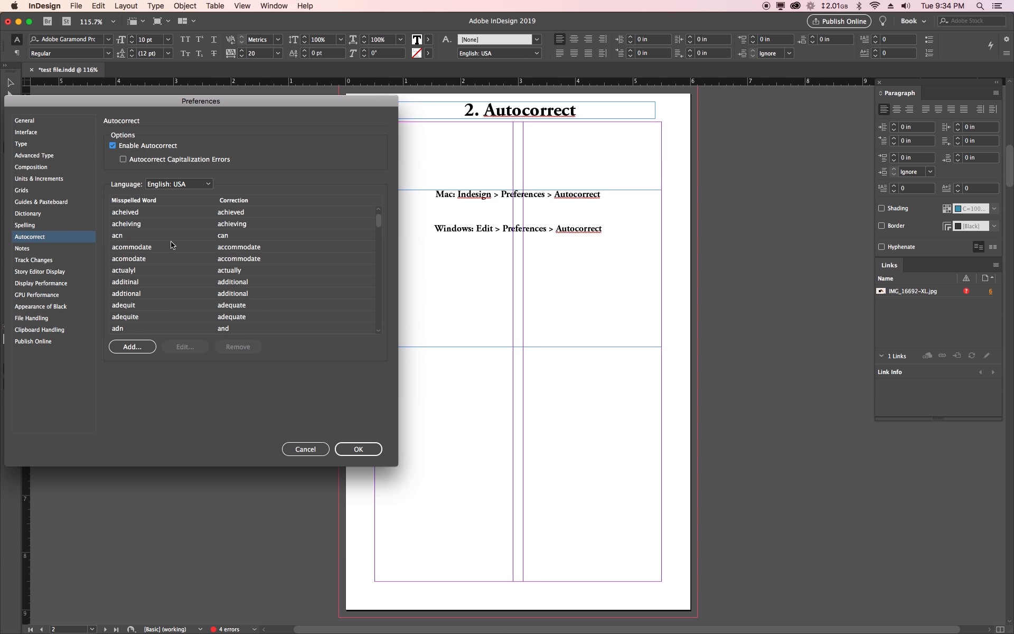
{"action": "scroll", "coordinate": [172, 244], "scroll_direction": "down", "scroll_amount": 10}
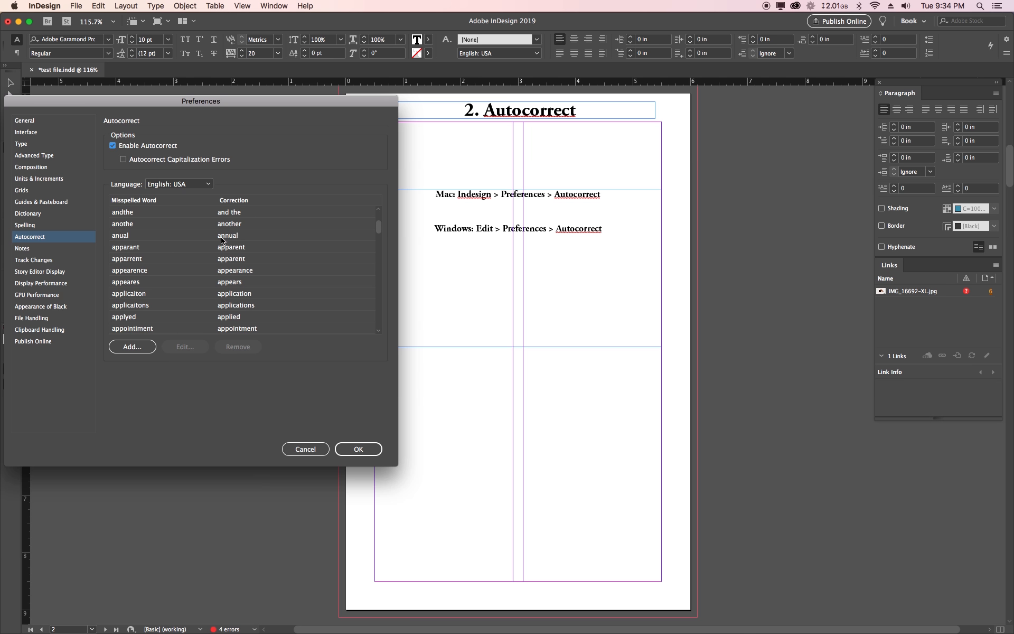
Try to add an autocorrect entry that replaces ARCG with "Alaska Rock Climbing Guide".
{"action": "left_click", "coordinate": [144, 350]}
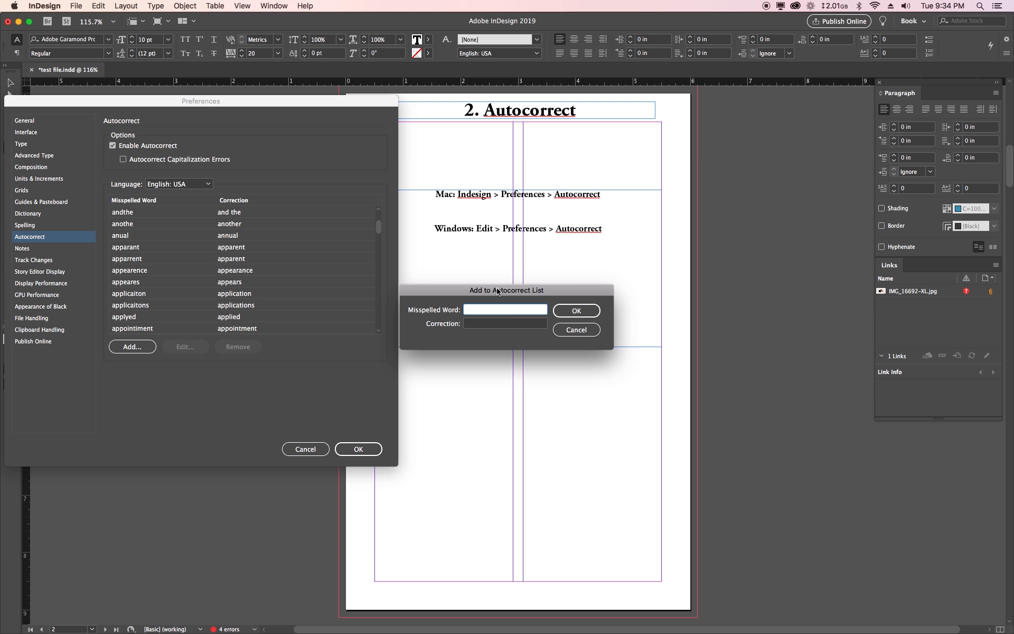
{"action": "type", "text": "ARCC"}
{"action": "key", "text": "Tab"}
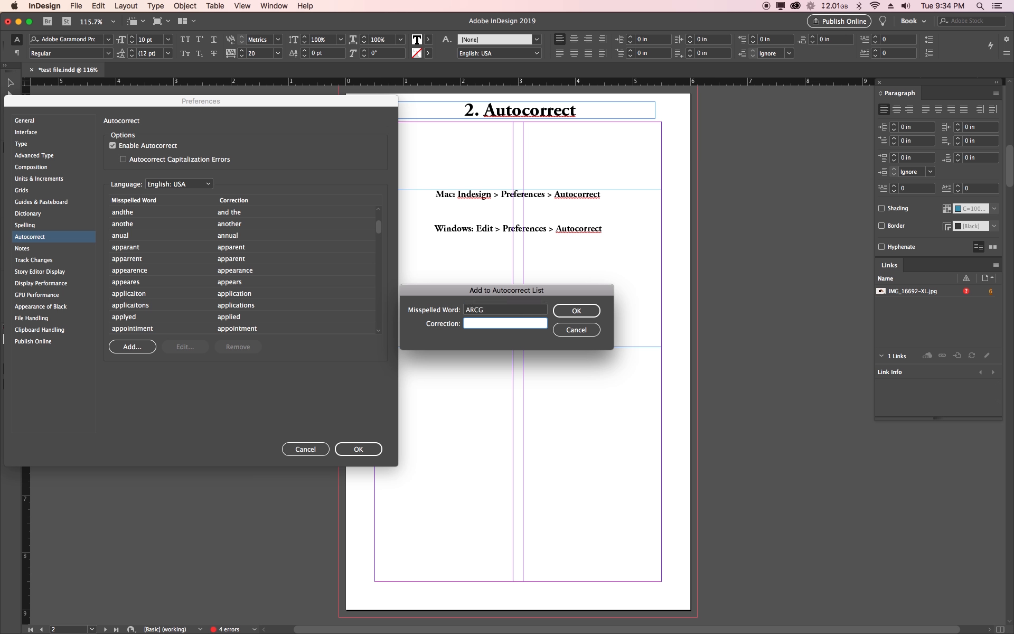
{"action": "type", "text": "Alaska Rocki Cl"}
{"action": "key", "text": "BackSpace"}
{"action": "key", "text": "BackSpace"}
{"action": "key", "text": "BackSpace"}
{"action": "key", "text": "BackSpace"}
{"action": "type", "text": "Climbing Guide"}
{"action": "left_click", "coordinate": [592, 330]}
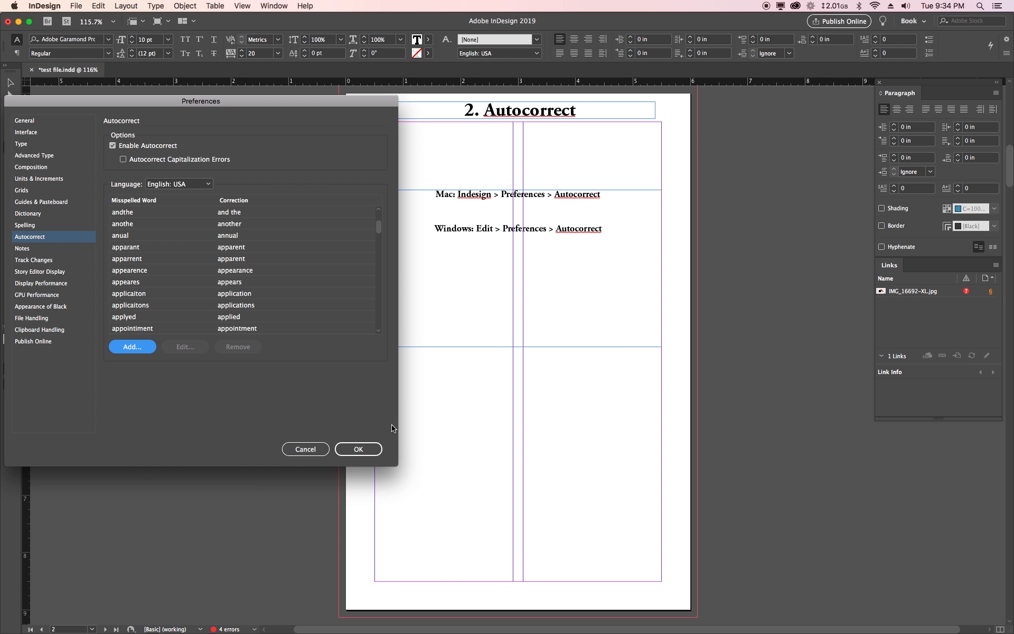
Apply the Autocorrect preferences and show the hidden characters in the text on page 3.
{"action": "left_click", "coordinate": [343, 449]}
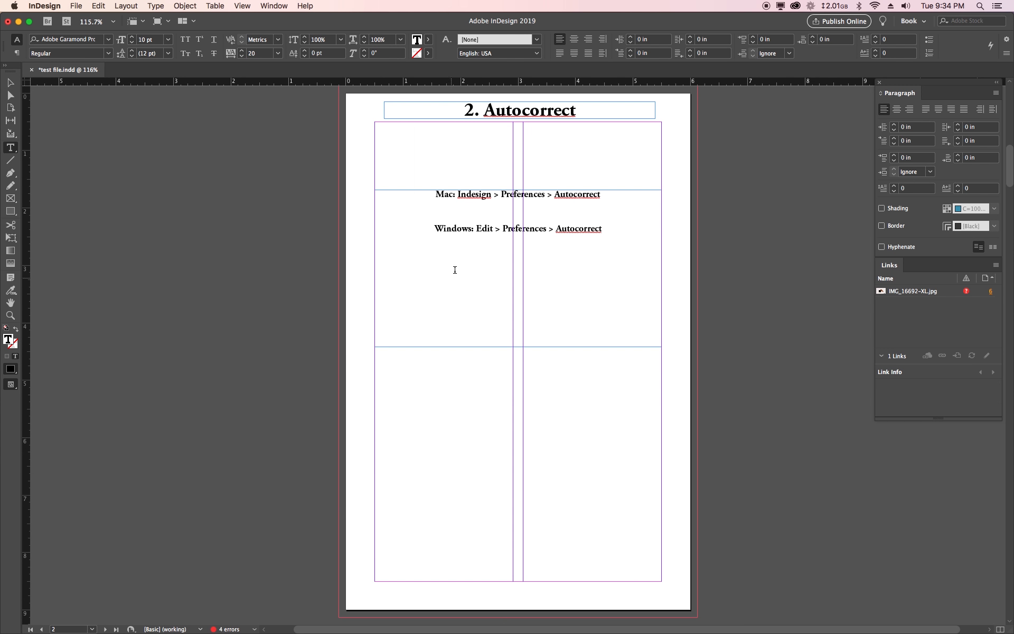
{"action": "scroll", "coordinate": [459, 269], "scroll_direction": "down", "scroll_amount": 10}
{"action": "scroll", "coordinate": [463, 269], "scroll_direction": "down", "scroll_amount": 5}
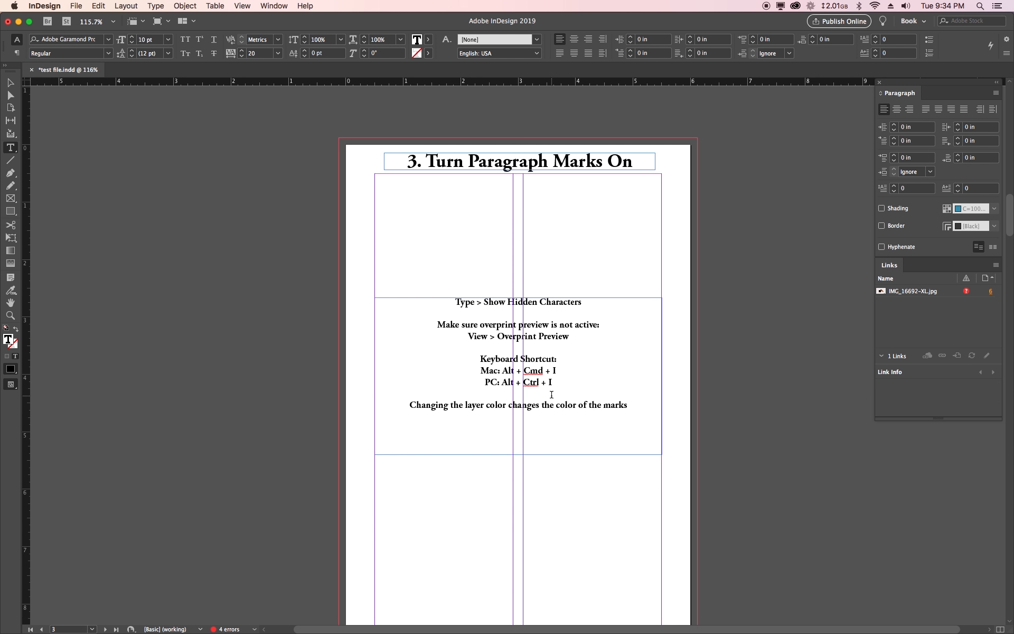
{"action": "left_click", "coordinate": [505, 320]}
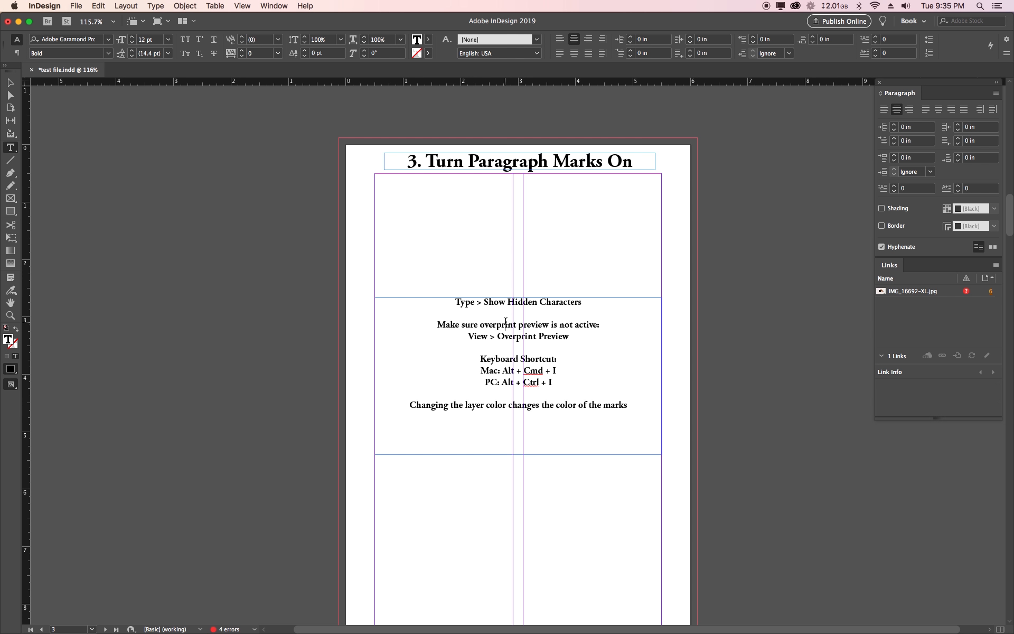
{"action": "left_click", "coordinate": [158, 7]}
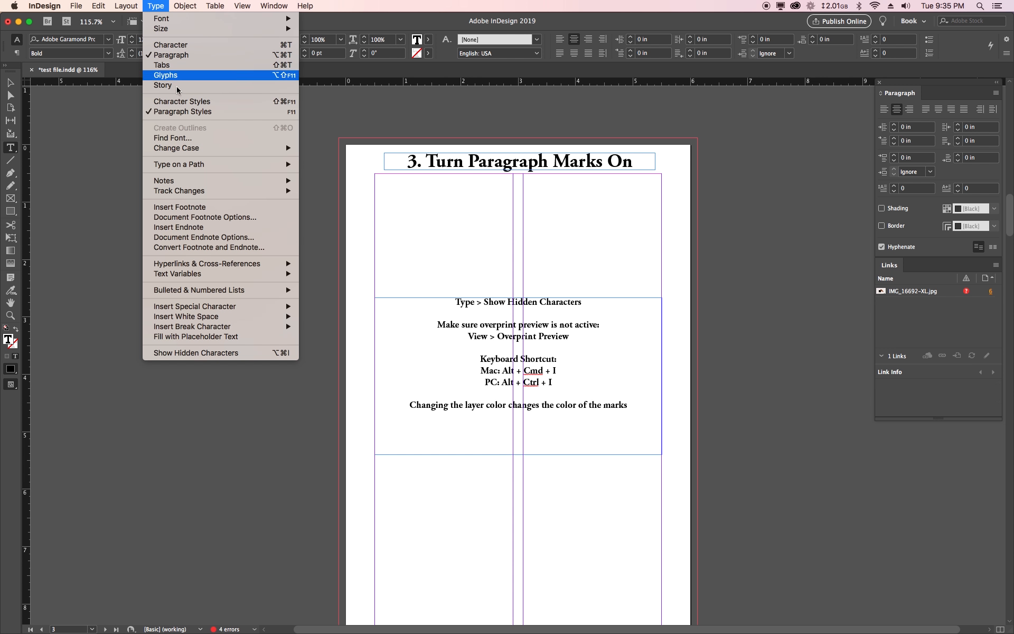
{"action": "left_click", "coordinate": [184, 353]}
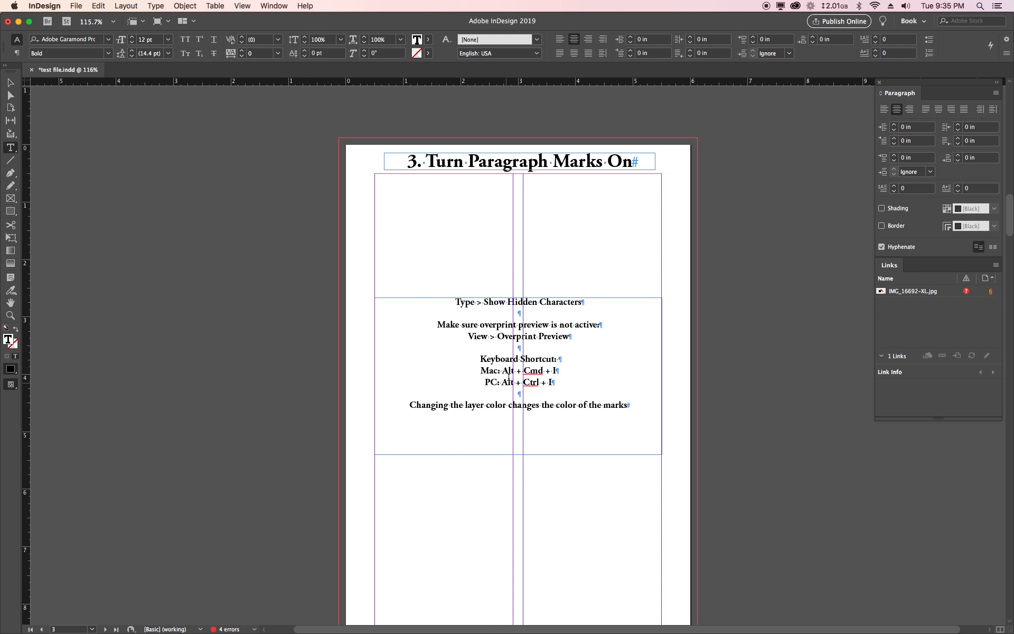
Insert extra spaces between "Make" and "sure" in the overprint preview line and delete them again.
{"action": "key", "text": "super+equal"}
{"action": "key", "text": "super+equal"}
{"action": "key", "text": "super+equal"}
{"action": "key", "text": "super+equal"}
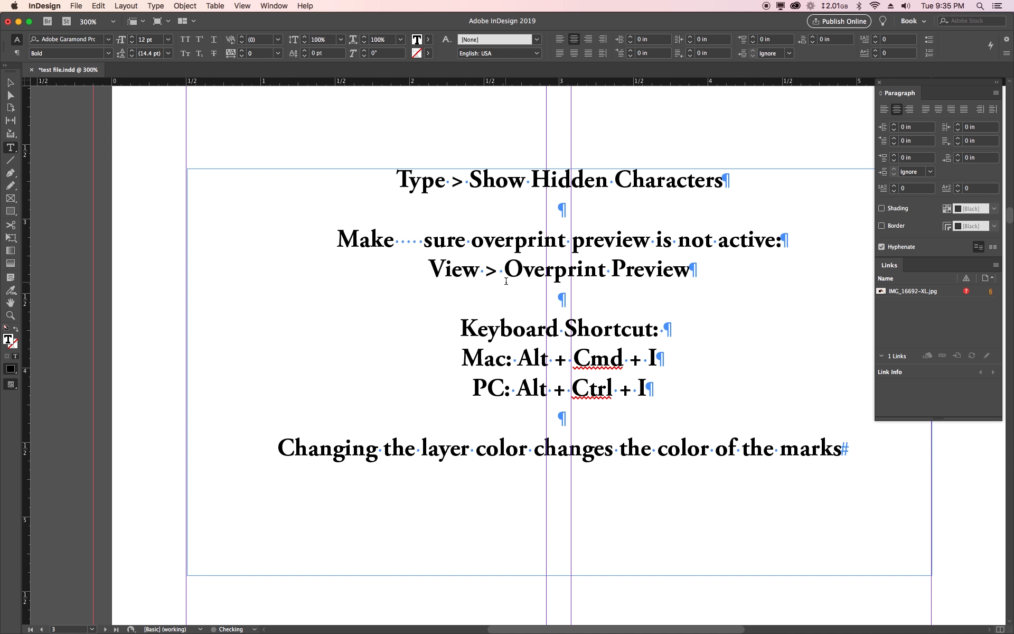
{"action": "key", "text": "BackSpace"}
{"action": "key", "text": "BackSpace"}
{"action": "key", "text": "BackSpace"}
{"action": "left_click", "coordinate": [575, 204]}
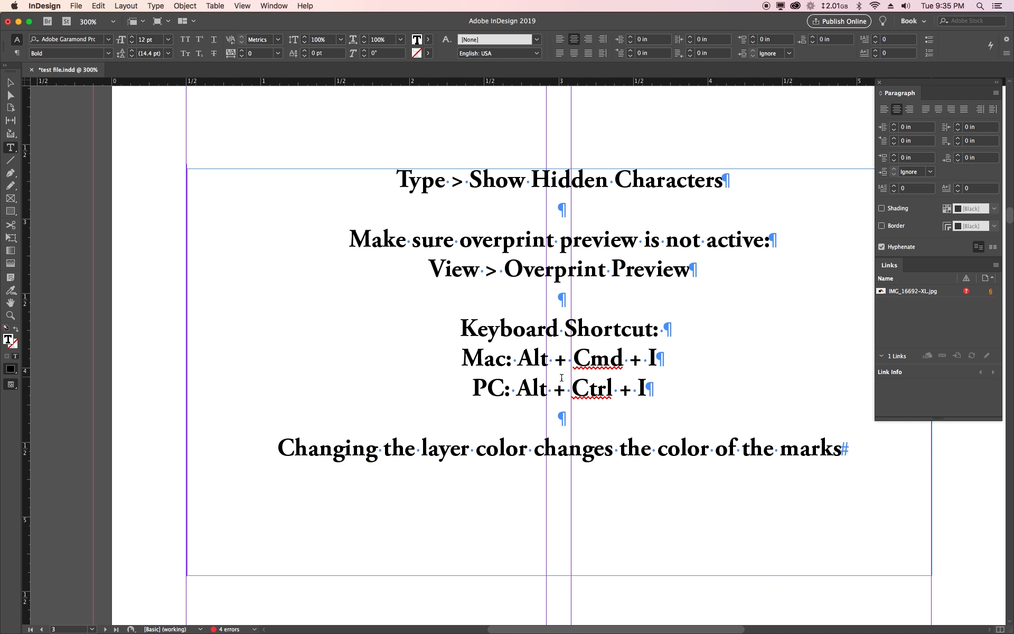
Open the layer options of Layer 1 and set the layer color to Red.
{"action": "scroll", "coordinate": [646, 416], "scroll_direction": "up", "scroll_amount": 2}
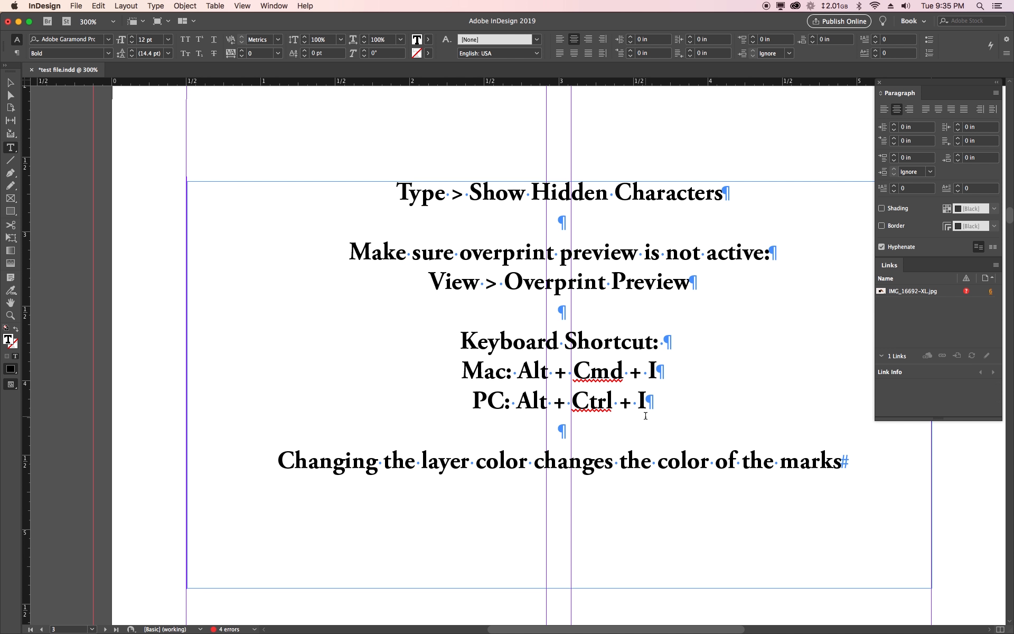
{"action": "scroll", "coordinate": [645, 415], "scroll_direction": "up", "scroll_amount": 2}
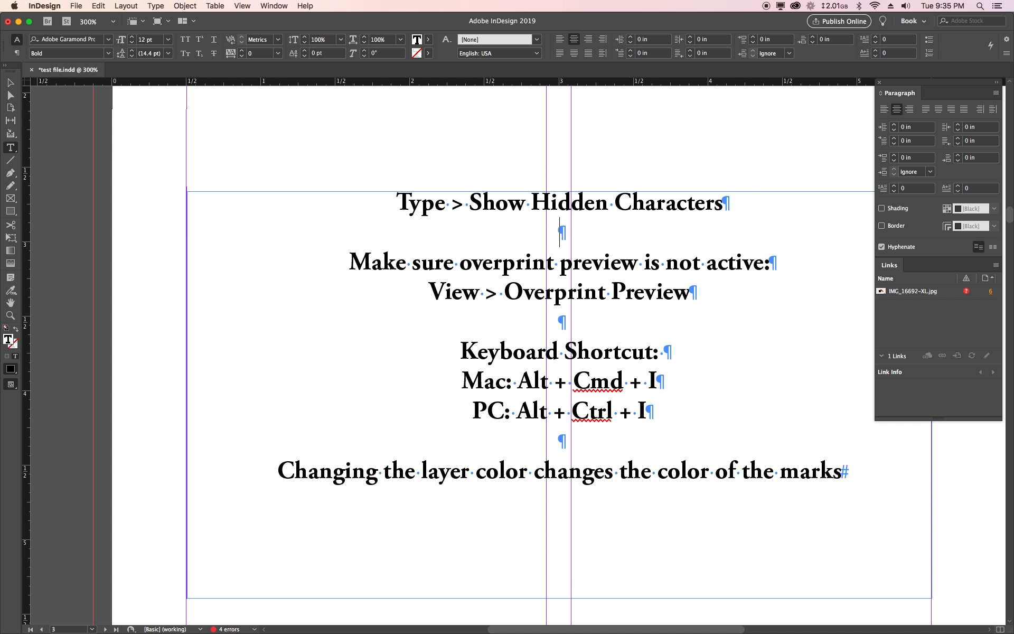
{"action": "left_click_drag", "start_coordinate": [2, 59], "coordinate": [180, 106]}
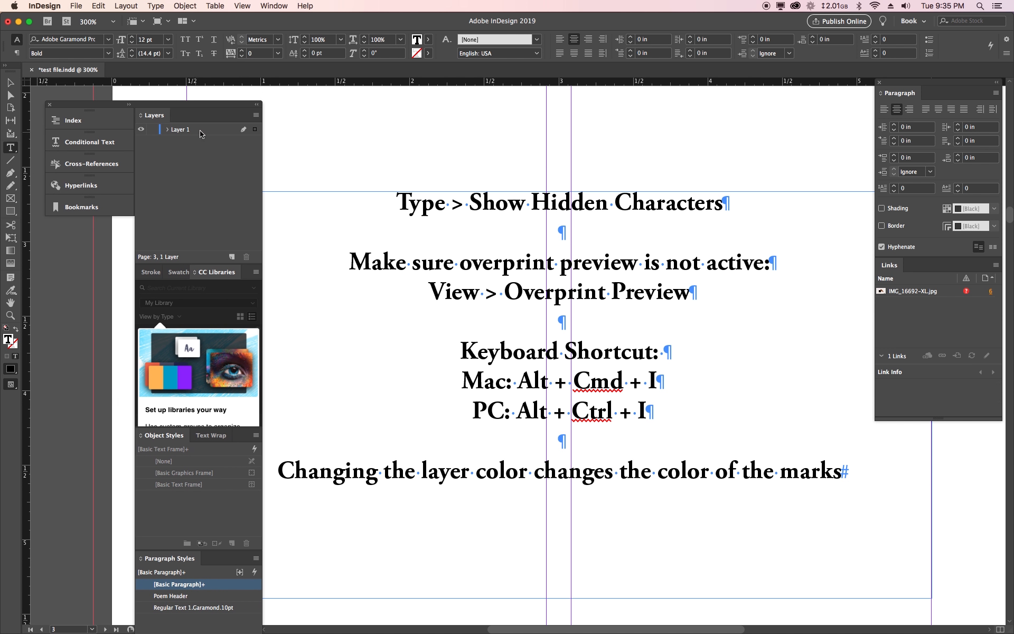
{"action": "double_click", "coordinate": [162, 131]}
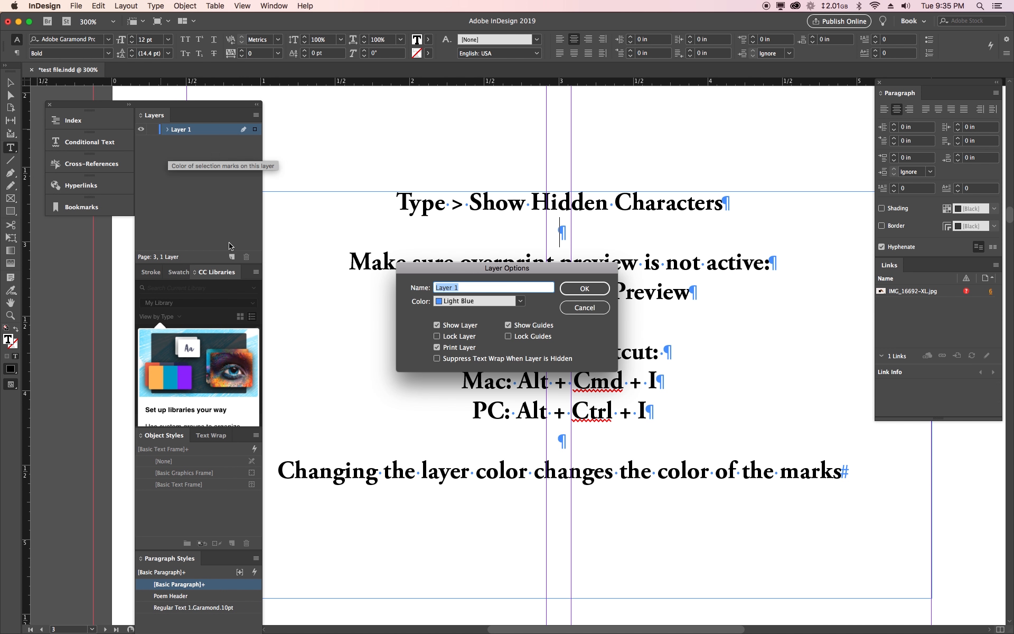
{"action": "left_click", "coordinate": [473, 301]}
{"action": "left_click", "coordinate": [472, 328]}
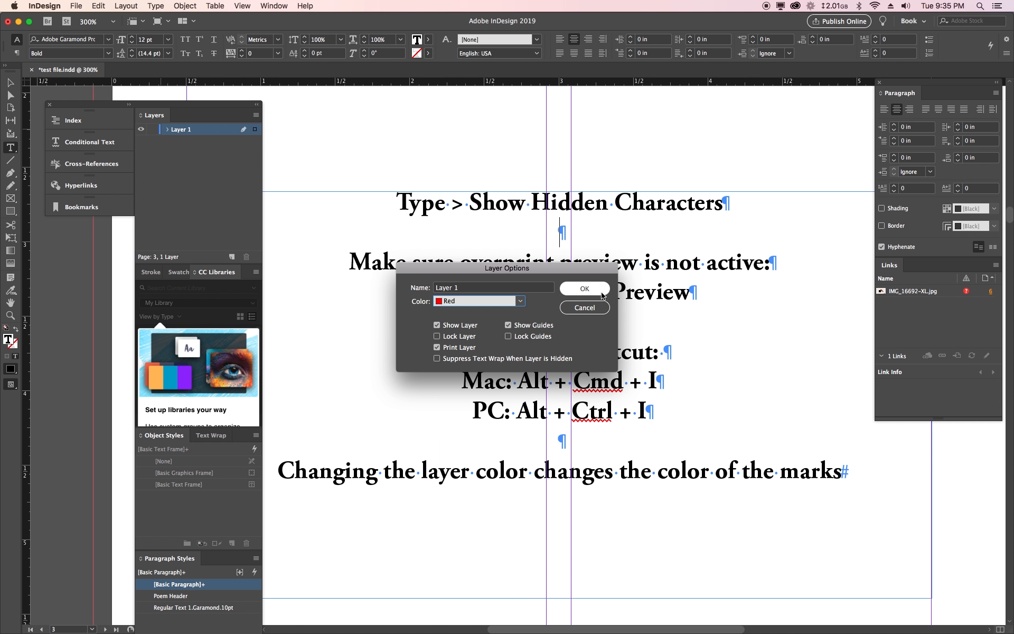
{"action": "left_click", "coordinate": [584, 289]}
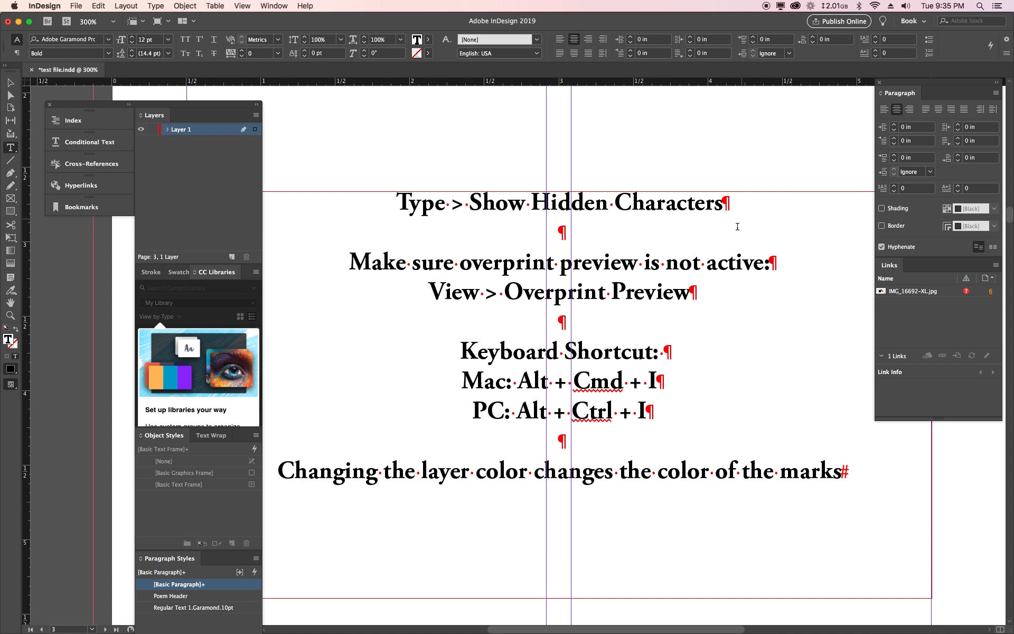
Set the color of Layer 1 back to Light Blue and put the layers away.
{"action": "double_click", "coordinate": [207, 131]}
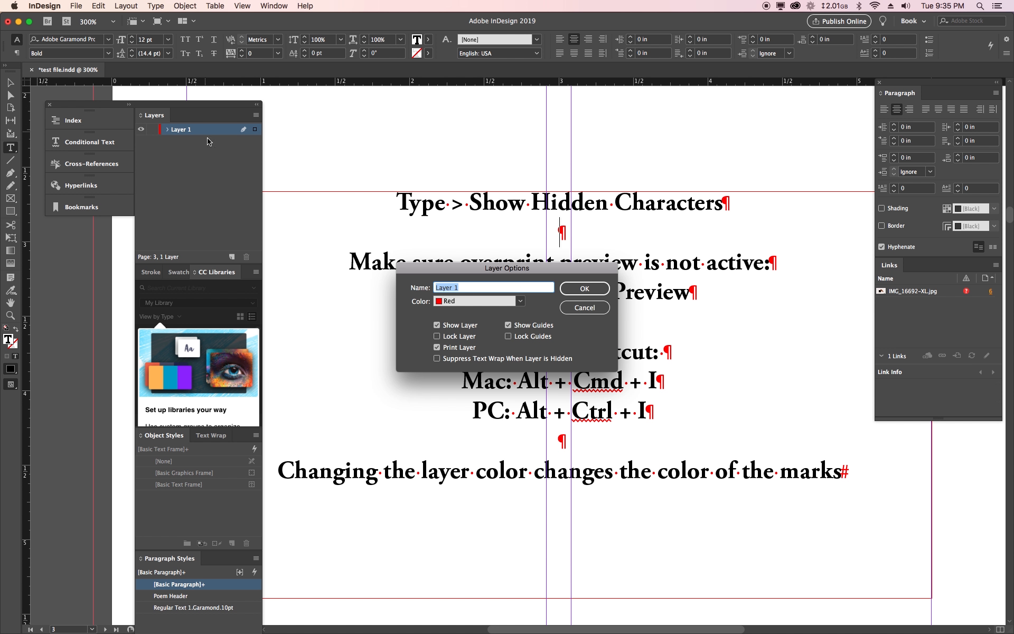
{"action": "left_click", "coordinate": [492, 301]}
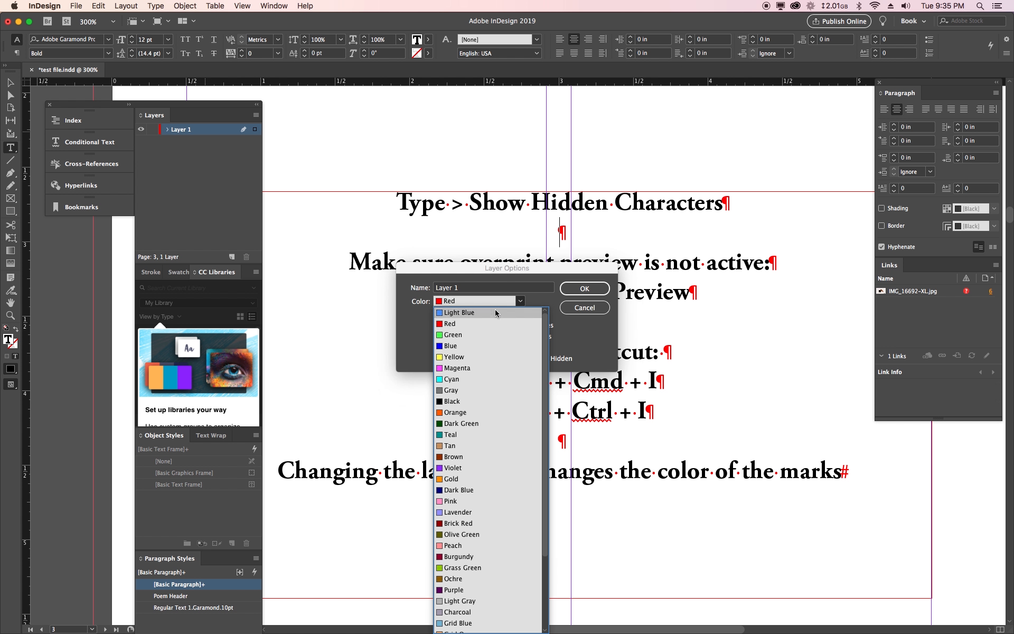
{"action": "left_click", "coordinate": [496, 312]}
{"action": "key", "text": "Return"}
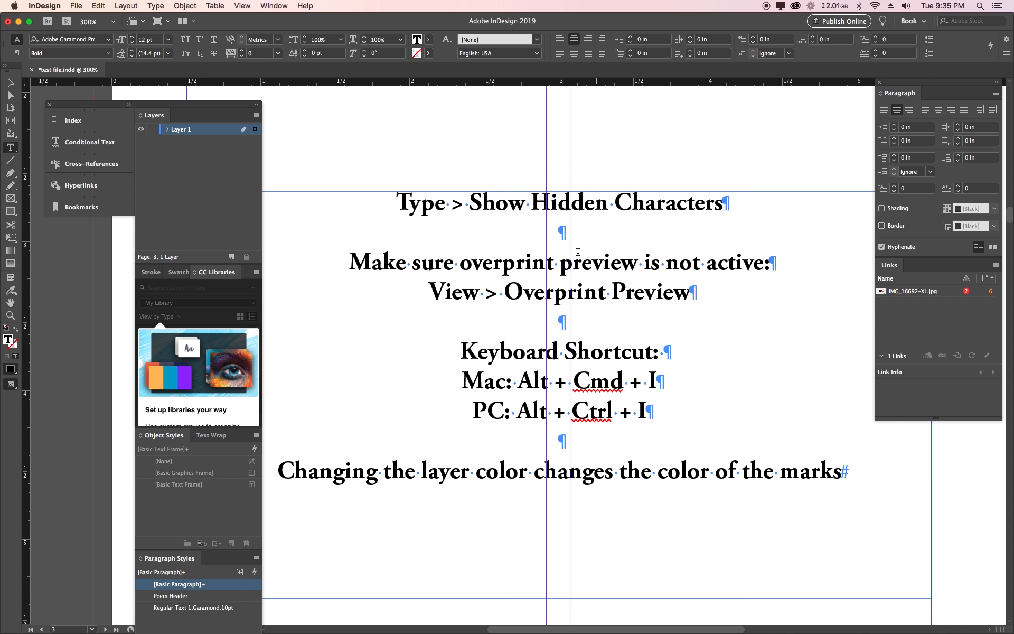
{"action": "double_click", "coordinate": [170, 104]}
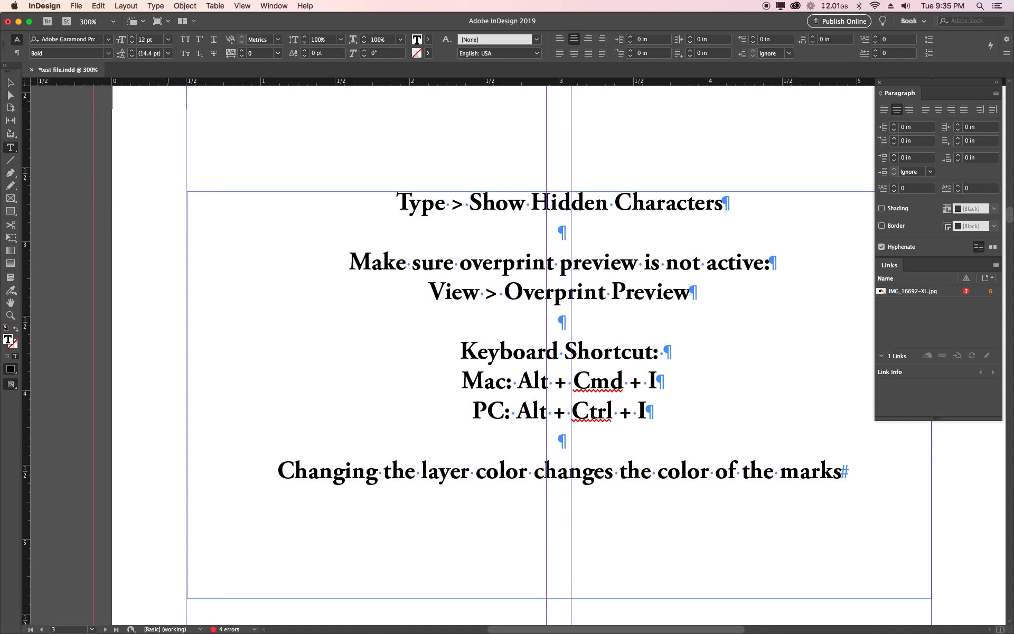
Go to the "Removing Spaces" page and place the text cursor after "Access:" in the first body paragraph.
{"action": "scroll", "coordinate": [481, 175], "scroll_direction": "down", "scroll_amount": 10}
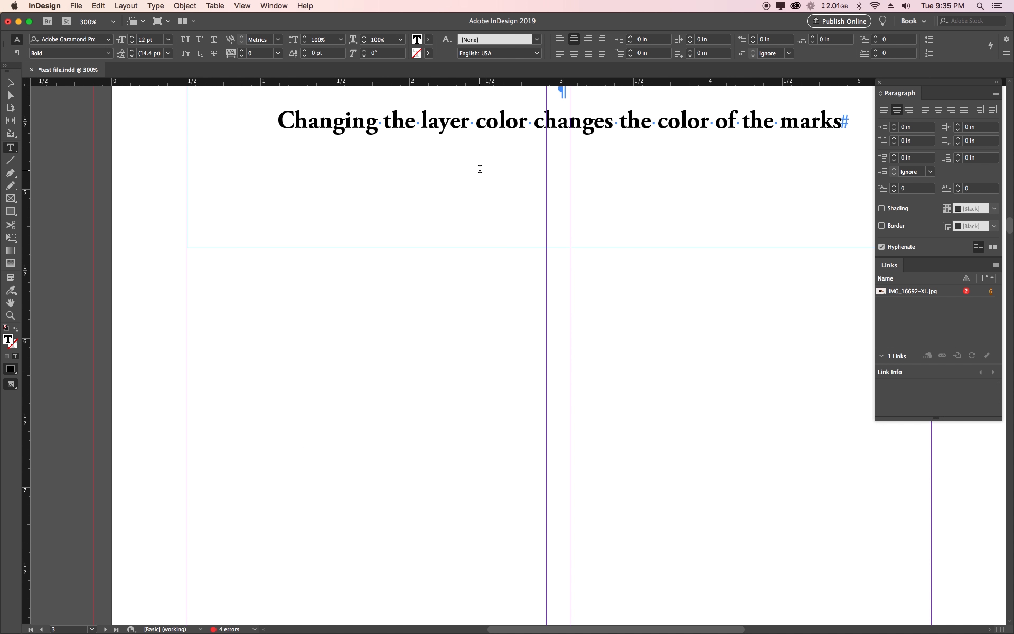
{"action": "double_click", "coordinate": [10, 303]}
{"action": "scroll", "coordinate": [461, 376], "scroll_direction": "down", "scroll_amount": 15}
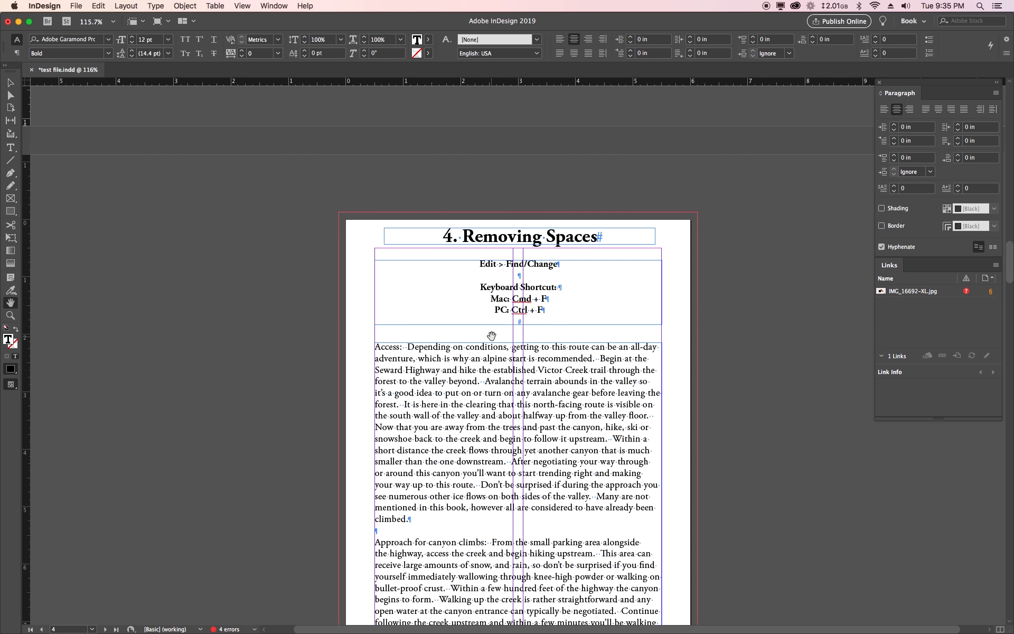
{"action": "scroll", "coordinate": [491, 334], "scroll_direction": "down", "scroll_amount": 2}
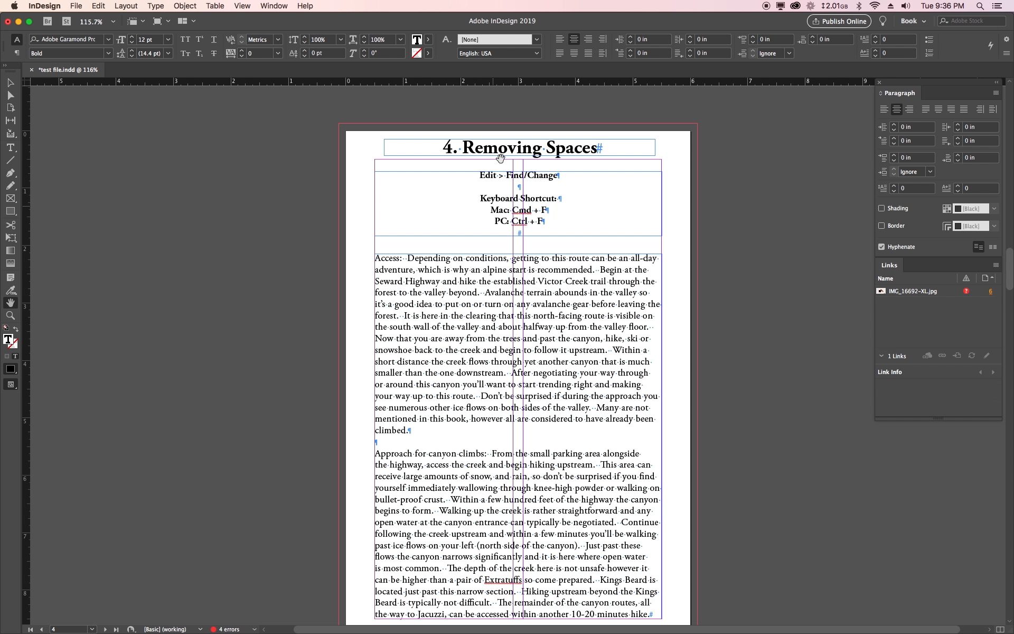
{"action": "scroll", "coordinate": [520, 227], "scroll_direction": "up", "scroll_amount": 8}
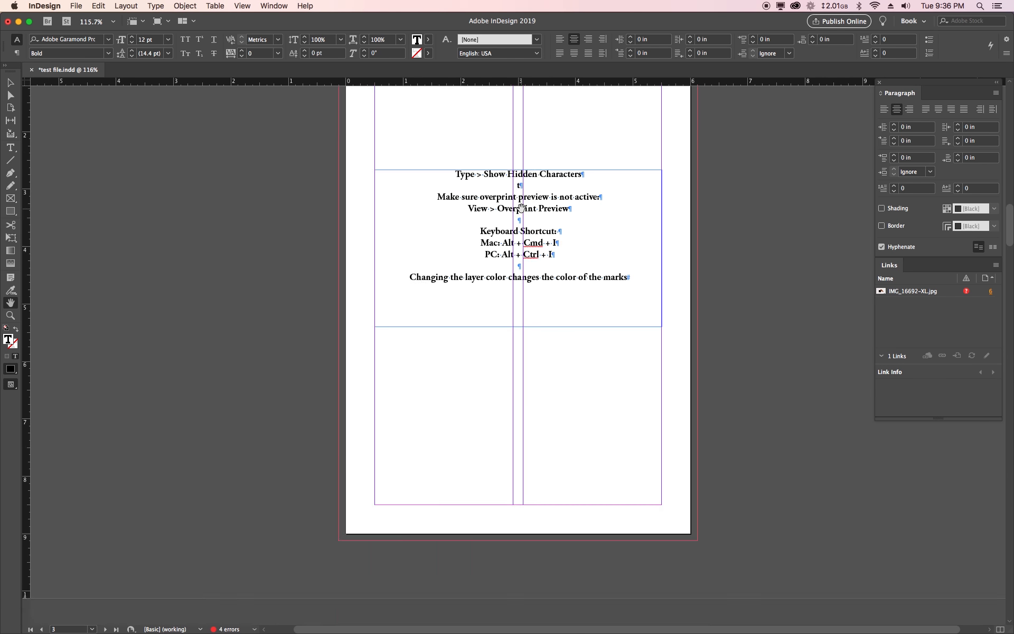
{"action": "scroll", "coordinate": [522, 201], "scroll_direction": "down", "scroll_amount": 9}
{"action": "left_click", "coordinate": [10, 147]}
{"action": "left_click", "coordinate": [404, 217]}
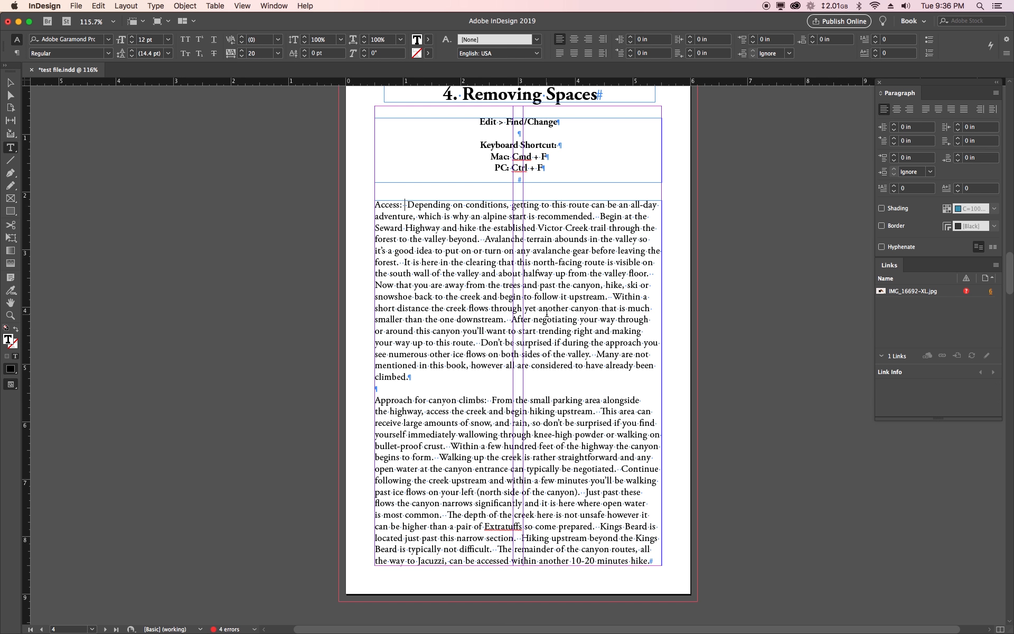
{"action": "scroll", "coordinate": [485, 213], "scroll_direction": "up", "scroll_amount": 1}
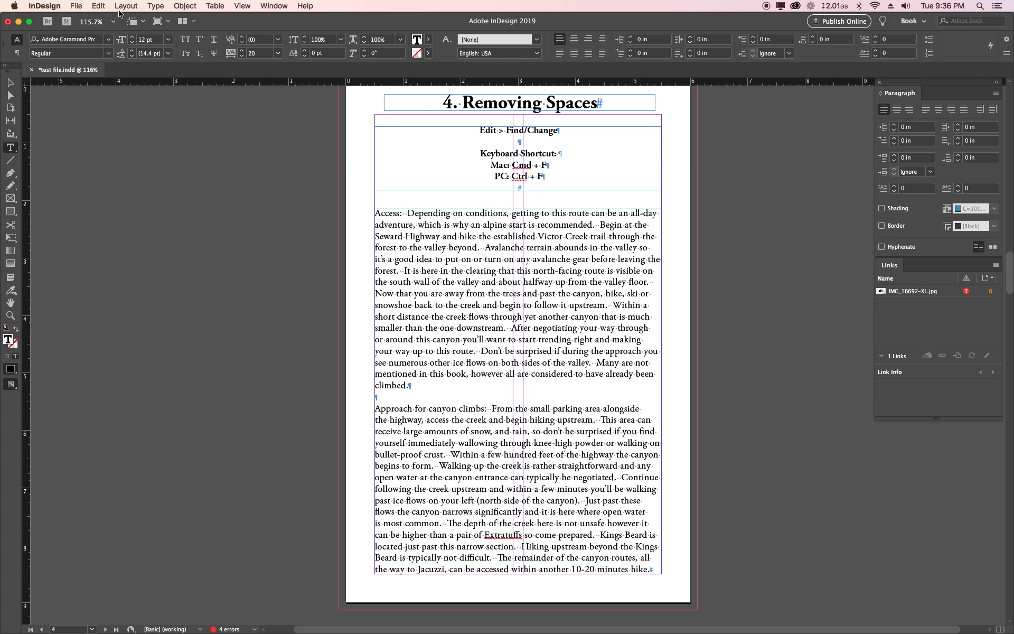
Open Find/Change and place its window beside the page so the body text stays uncovered.
{"action": "left_click", "coordinate": [99, 6]}
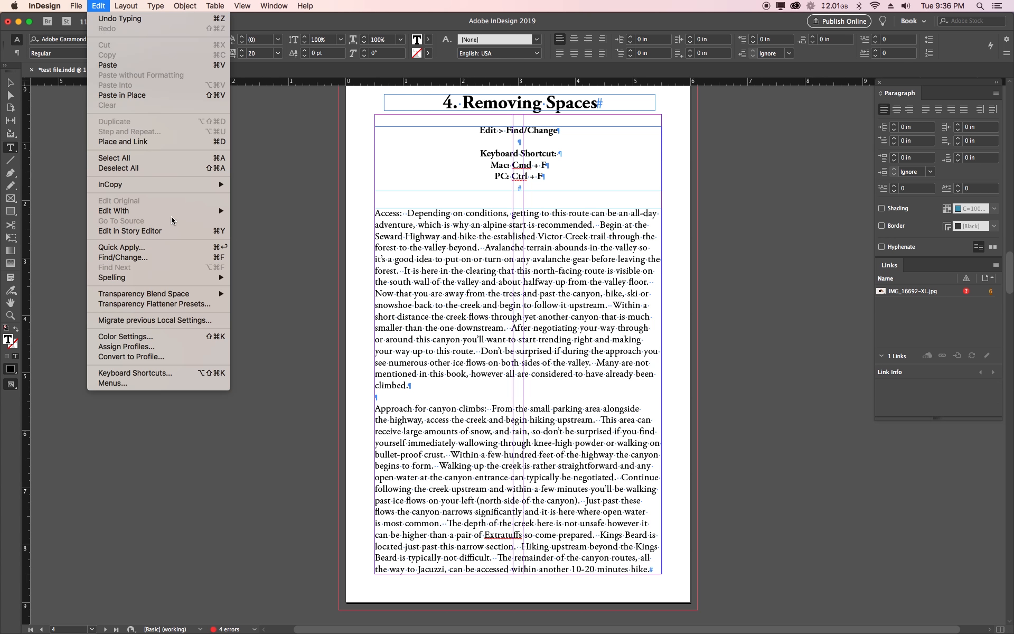
{"action": "left_click", "coordinate": [170, 260]}
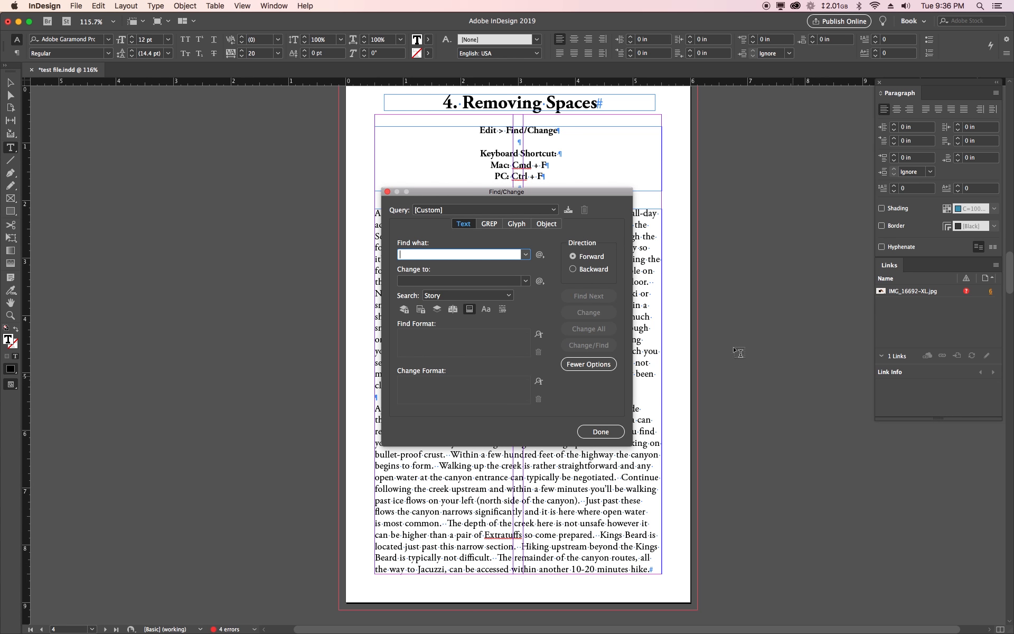
{"action": "left_click_drag", "start_coordinate": [541, 196], "coordinate": [226, 141]}
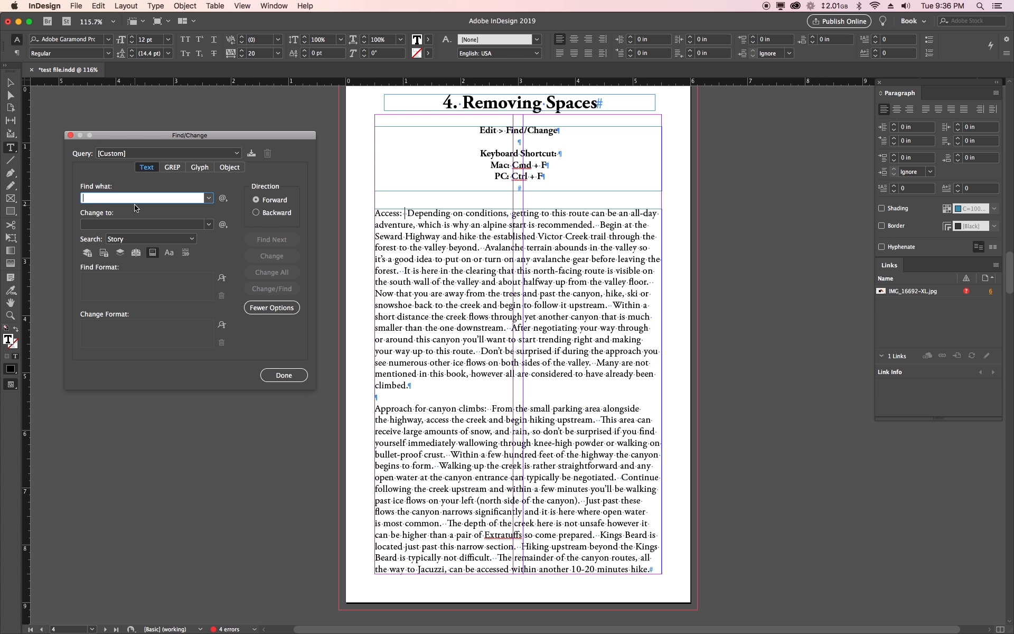
Set up a sample replacement of "walk off" with "walk-off" and clear both the find and change entries again.
{"action": "type", "text": "walk off"}
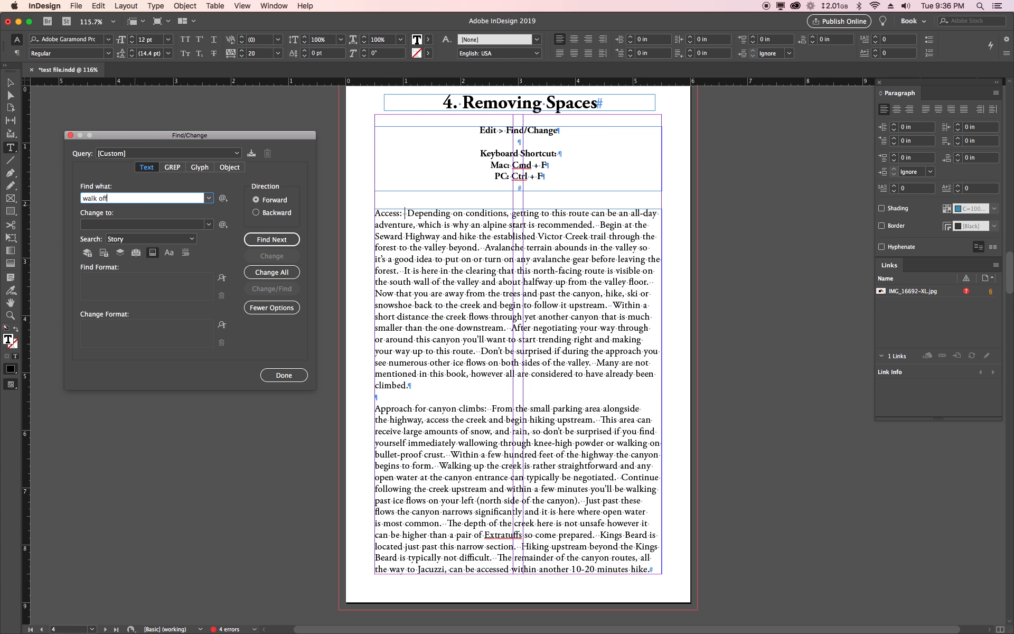
{"action": "key", "text": "Tab"}
{"action": "type", "text": "walk"}
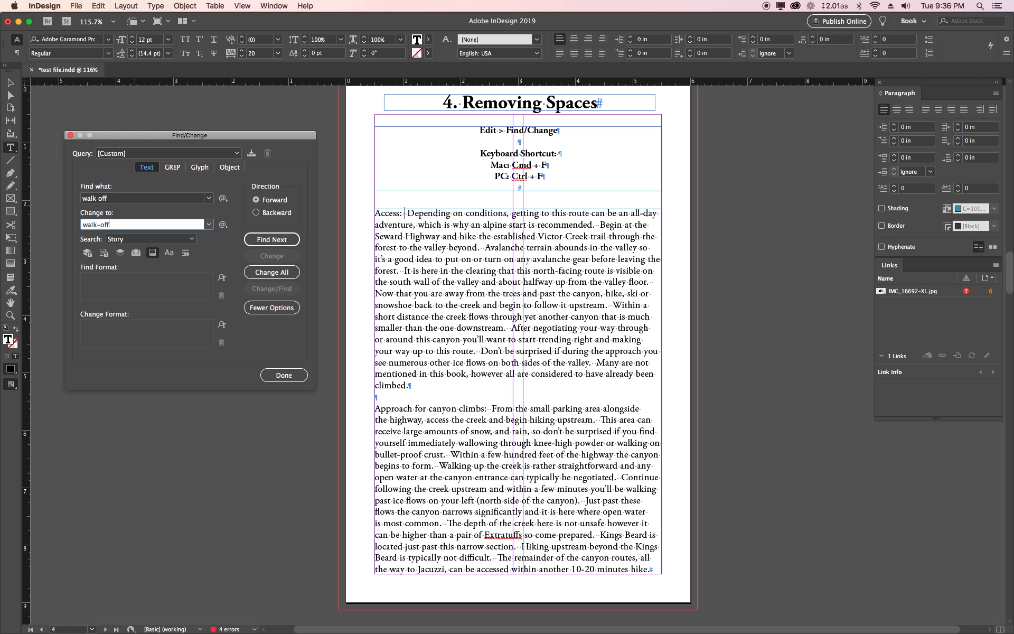
{"action": "left_click", "coordinate": [260, 280]}
{"action": "triple_click", "coordinate": [159, 198]}
{"action": "key", "text": "BackSpace"}
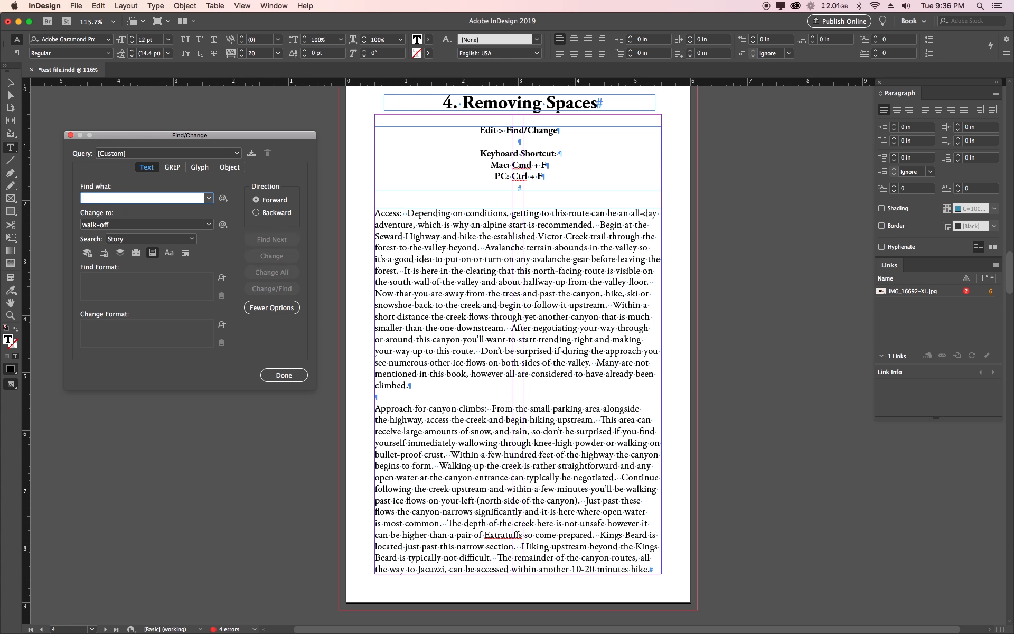
{"action": "triple_click", "coordinate": [108, 226]}
{"action": "key", "text": "BackSpace"}
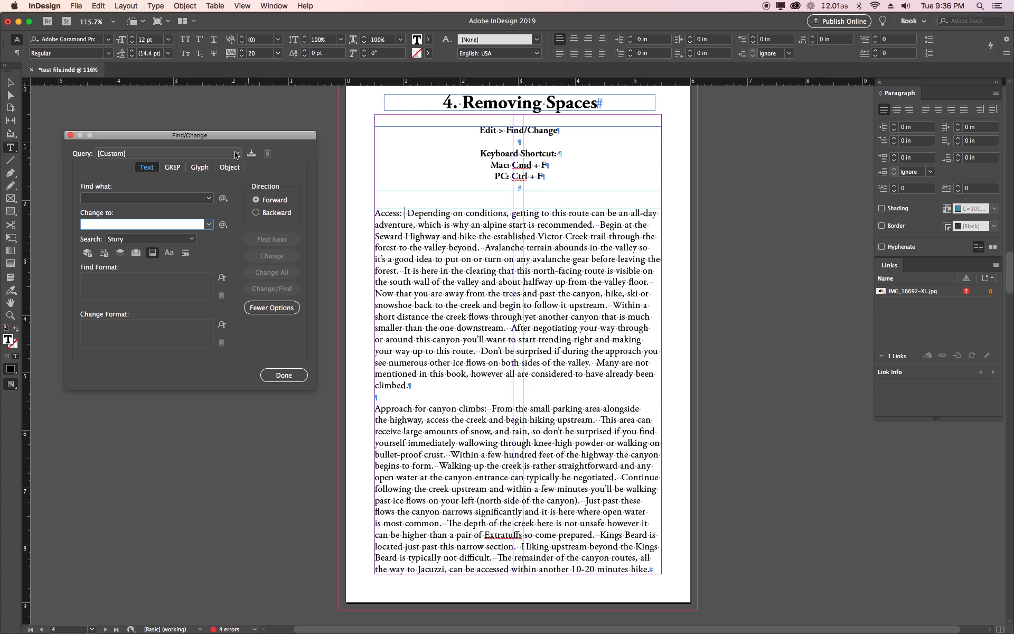
Load the "Multiple Space to Single Space" query and change all matches in the story.
{"action": "left_click", "coordinate": [168, 155]}
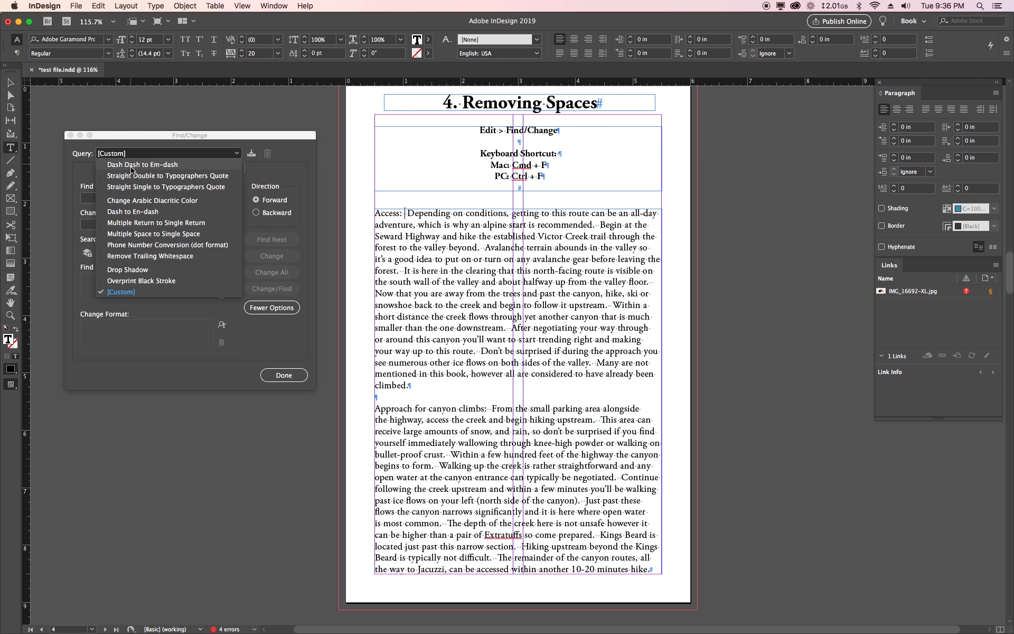
{"action": "left_click", "coordinate": [140, 234]}
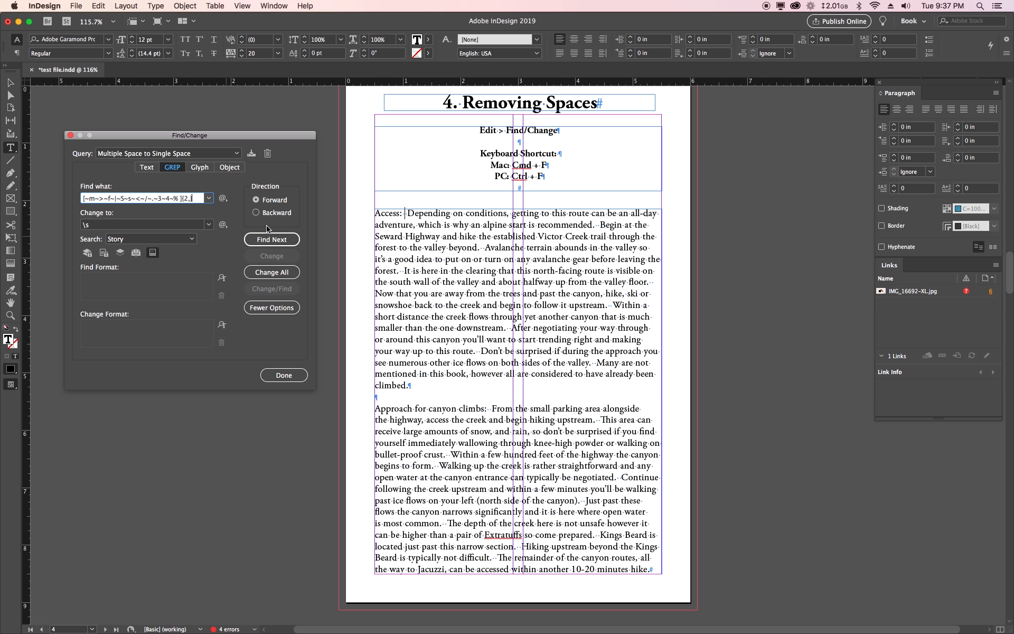
{"action": "left_click", "coordinate": [271, 272]}
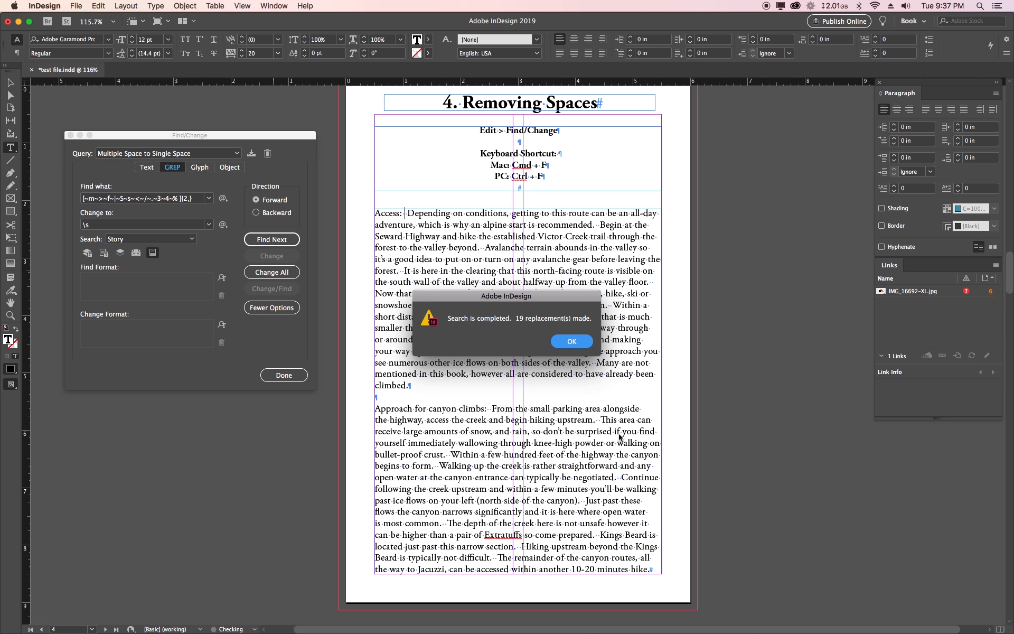
{"action": "left_click", "coordinate": [572, 341]}
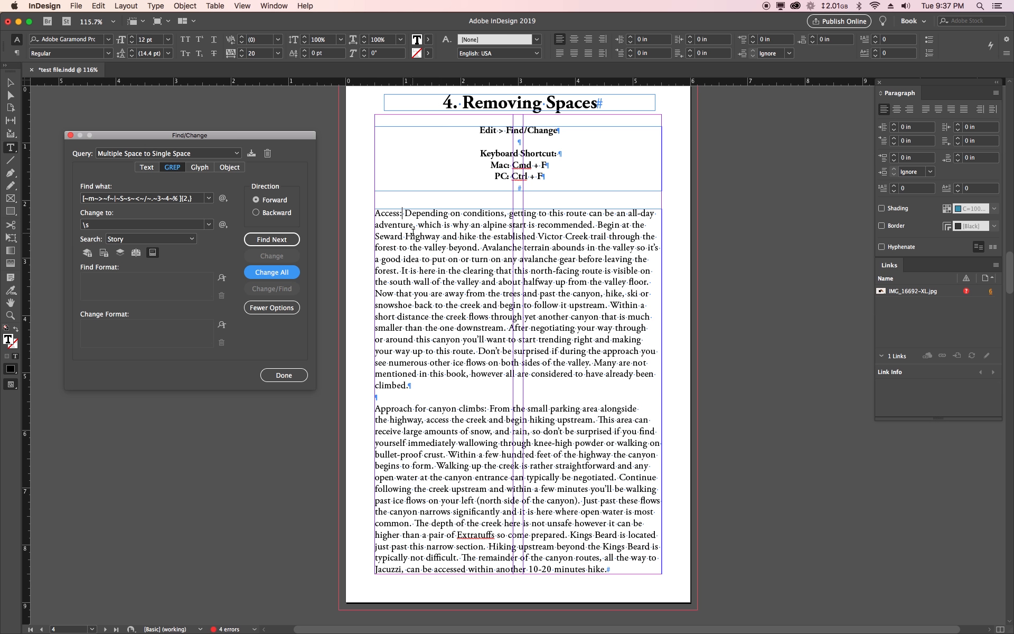
Insert several extra spaces after "Access:" and inside the word "Seward" in the first paragraph.
{"action": "key", "text": "Return"}
{"action": "key", "text": "Return"}
{"action": "left_click", "coordinate": [410, 215]}
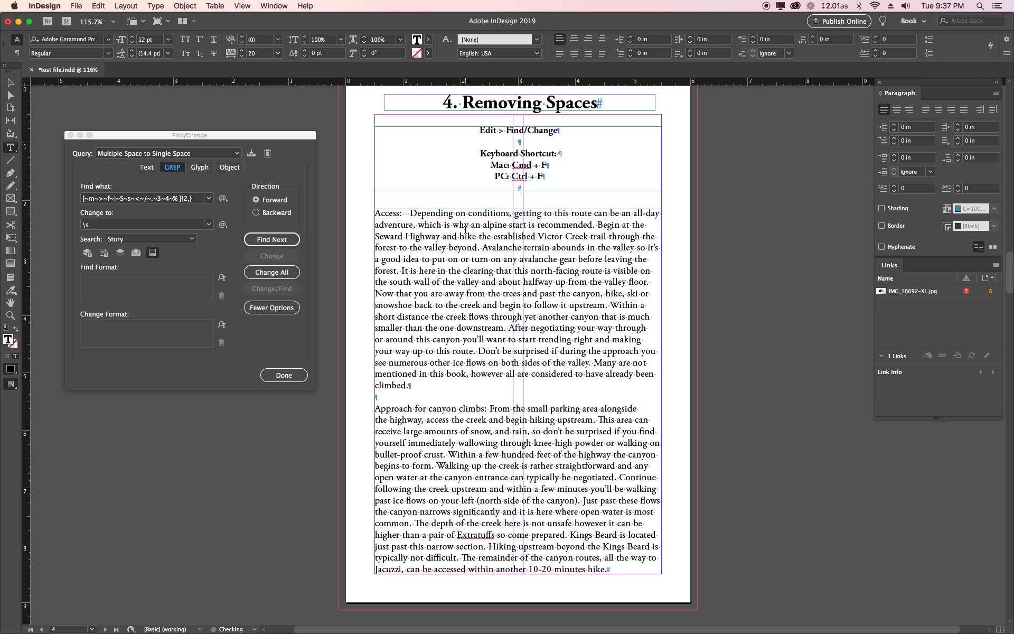
{"action": "left_click", "coordinate": [413, 236]}
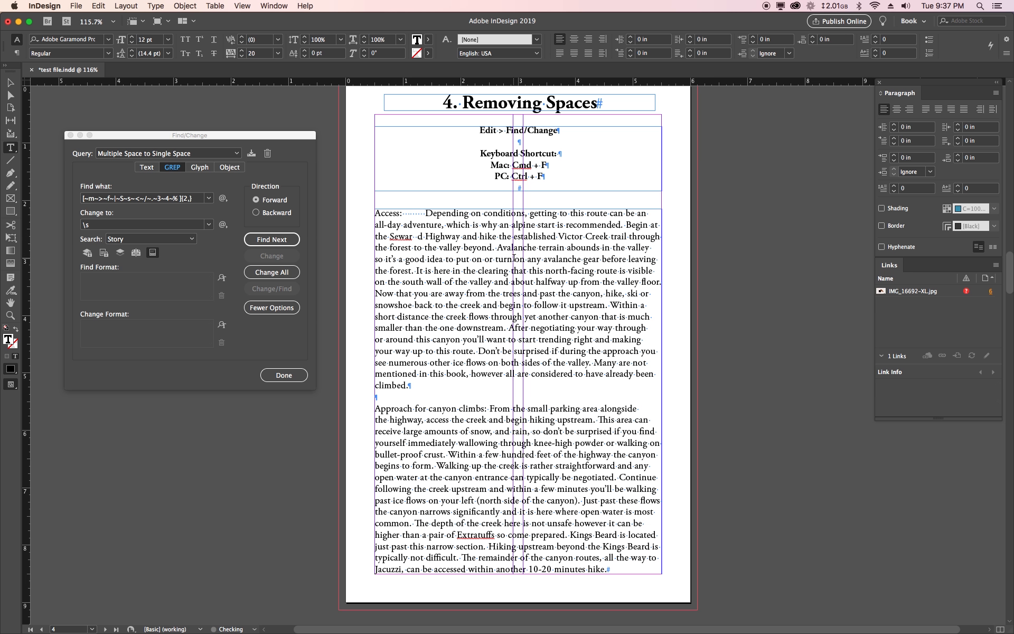
Change all multiple spaces to single spaces again, delete the remaining space inside "Seward" and close Find/Change.
{"action": "left_click", "coordinate": [272, 272]}
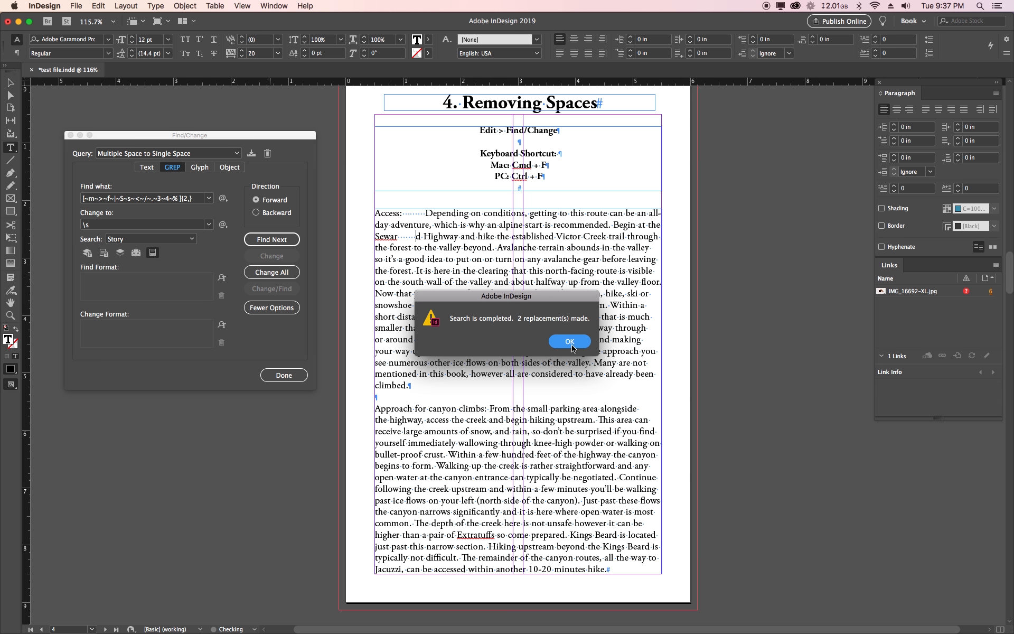
{"action": "left_click", "coordinate": [578, 344]}
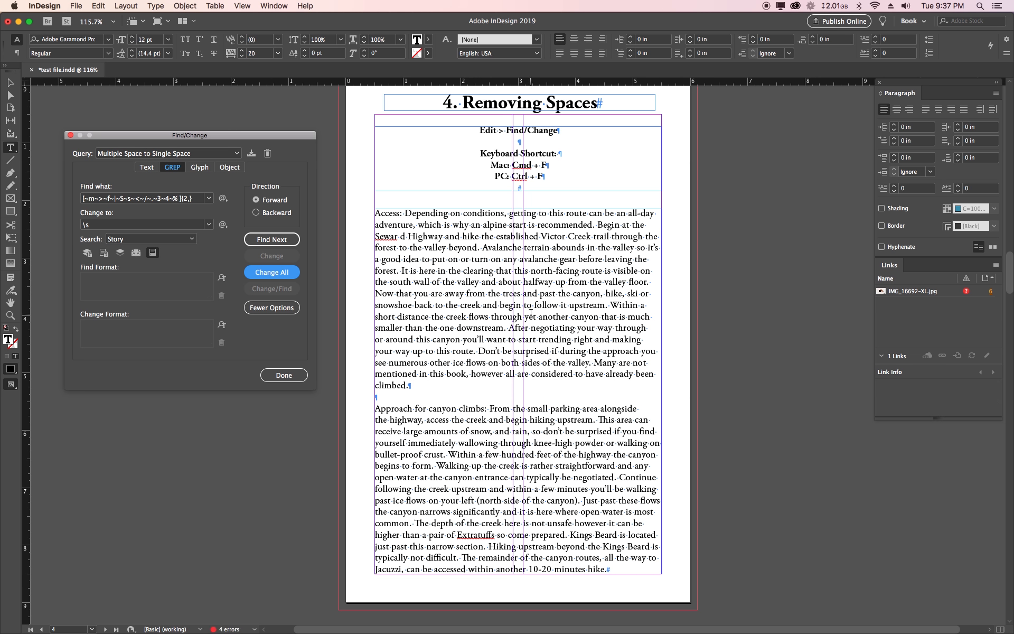
{"action": "left_click", "coordinate": [402, 236]}
{"action": "key", "text": "BackSpace"}
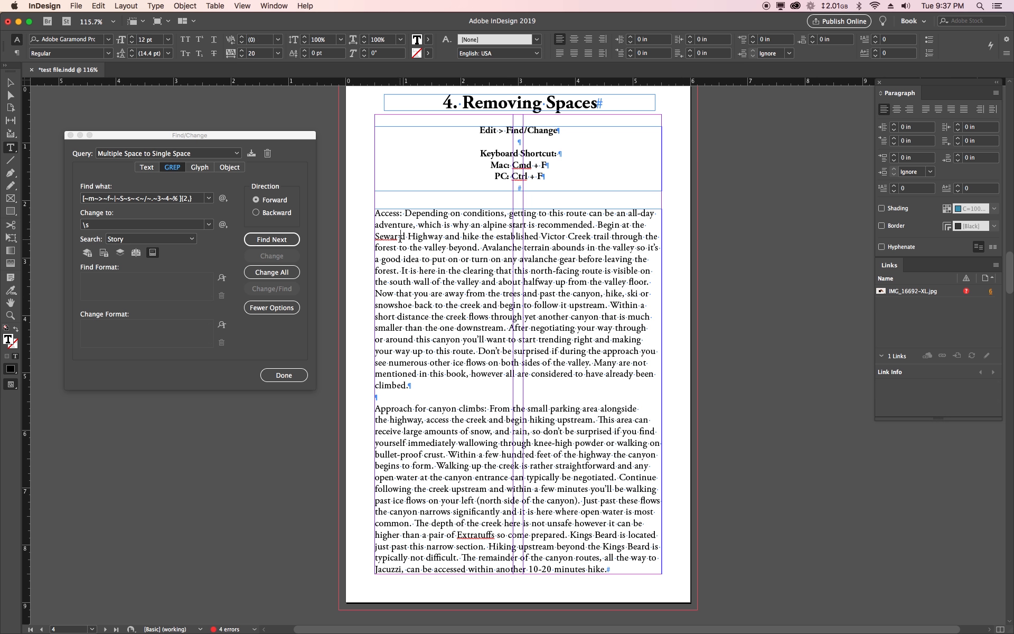
{"action": "key", "text": "BackSpace"}
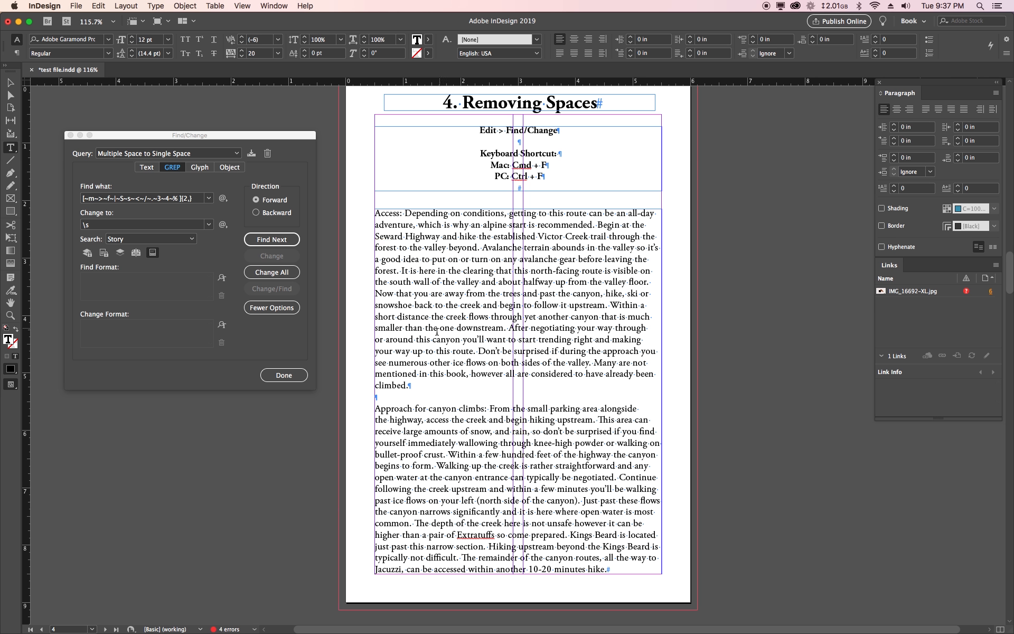
{"action": "left_click", "coordinate": [284, 376]}
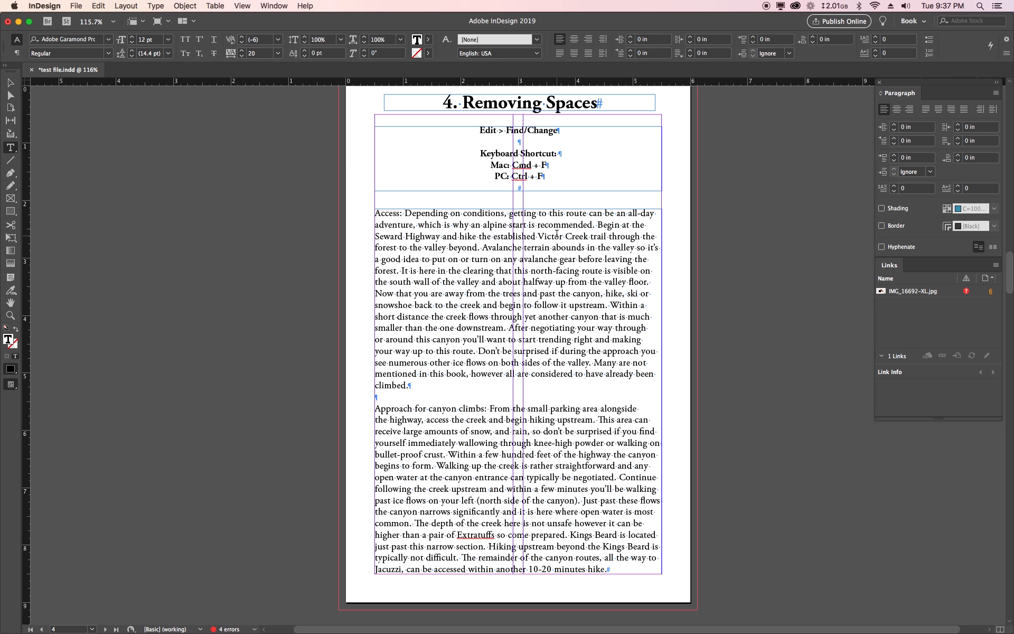
Open the page 5 "Access" story in the Story Editor and enlarge and reposition its window over the layout.
{"action": "left_click", "coordinate": [477, 293]}
{"action": "scroll", "coordinate": [562, 362], "scroll_direction": "down", "scroll_amount": 10}
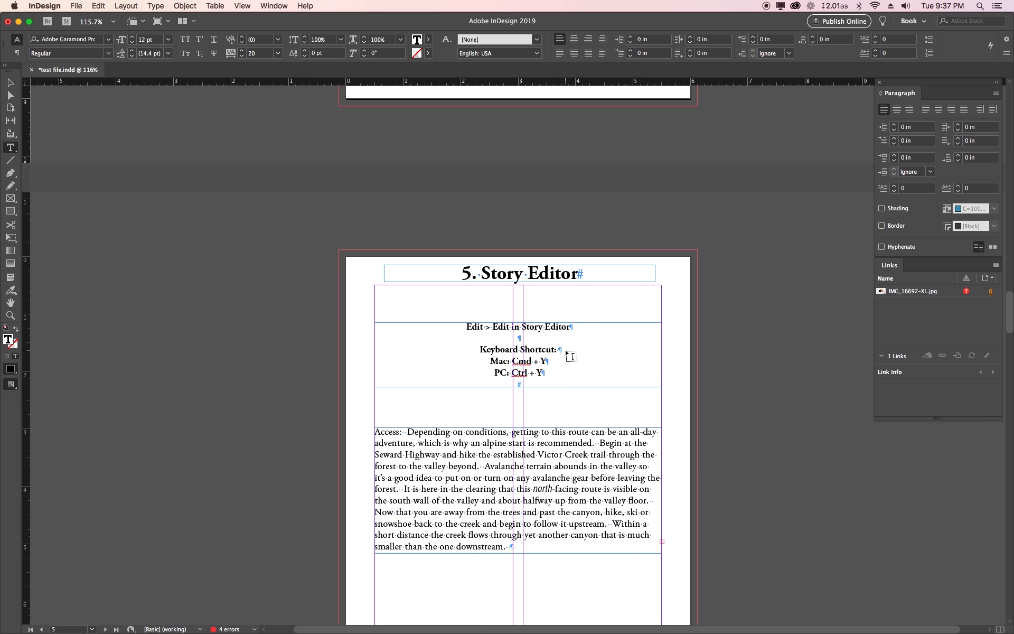
{"action": "scroll", "coordinate": [565, 346], "scroll_direction": "down", "scroll_amount": 2}
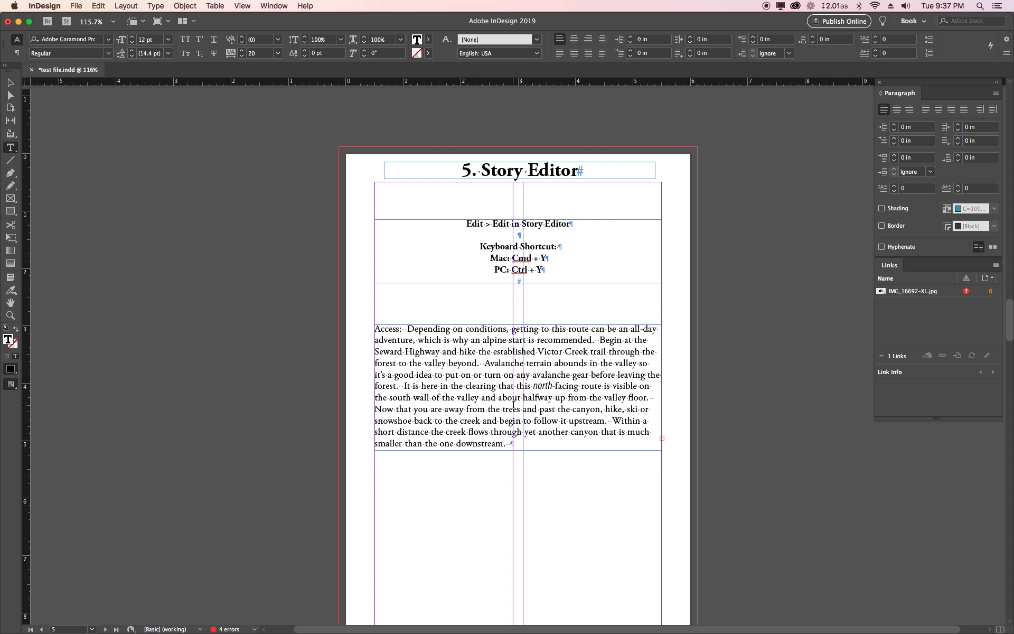
{"action": "left_click", "coordinate": [534, 366]}
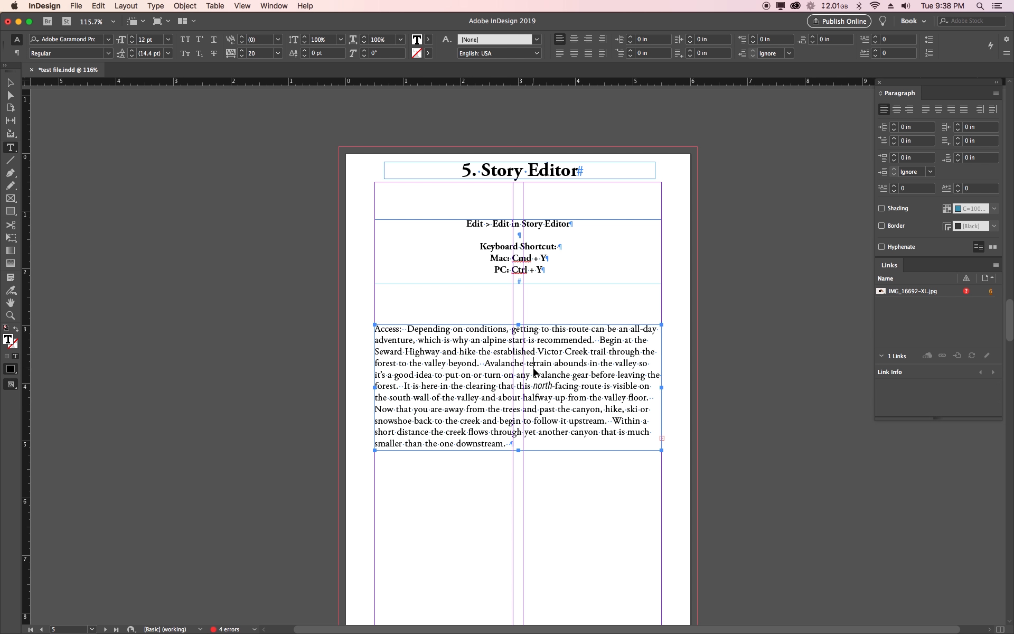
{"action": "left_click", "coordinate": [96, 6]}
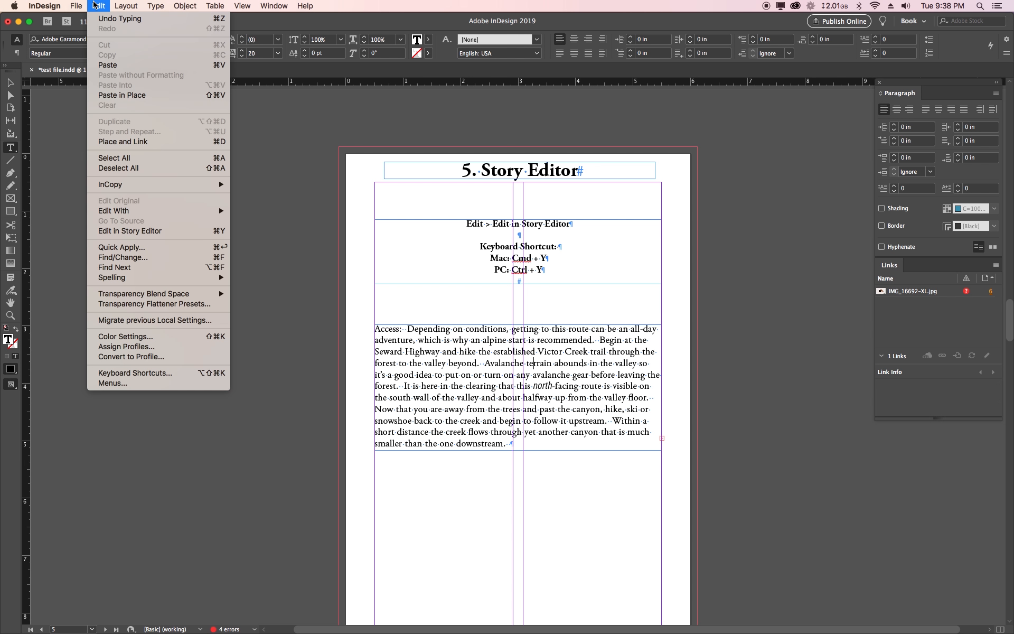
{"action": "left_click", "coordinate": [133, 231]}
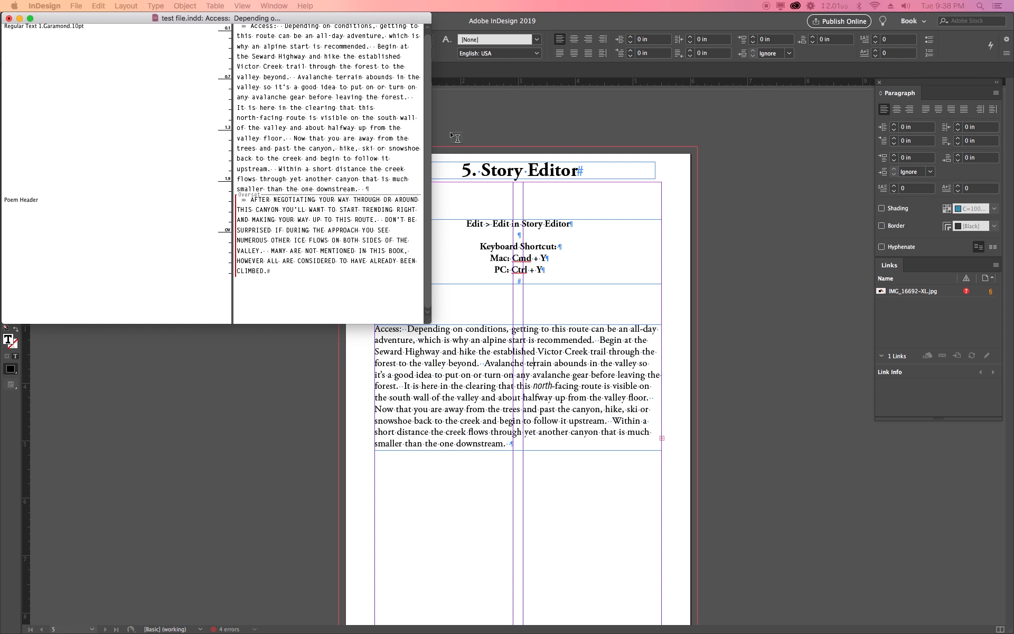
{"action": "left_click_drag", "start_coordinate": [362, 66], "coordinate": [424, 119]}
{"action": "left_click_drag", "start_coordinate": [560, 423], "coordinate": [921, 626]}
{"action": "left_click_drag", "start_coordinate": [447, 122], "coordinate": [341, 60]}
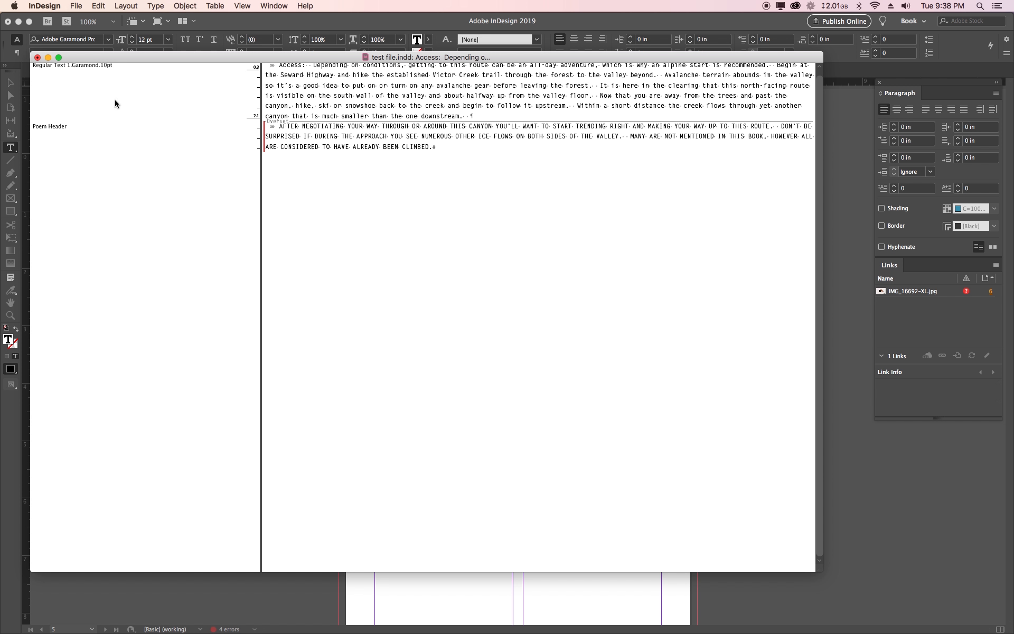
Examine the overset all-caps paragraph and its paragraph style in the Story Editor.
{"action": "left_click", "coordinate": [321, 127]}
{"action": "left_click_drag", "start_coordinate": [461, 148], "coordinate": [248, 128]}
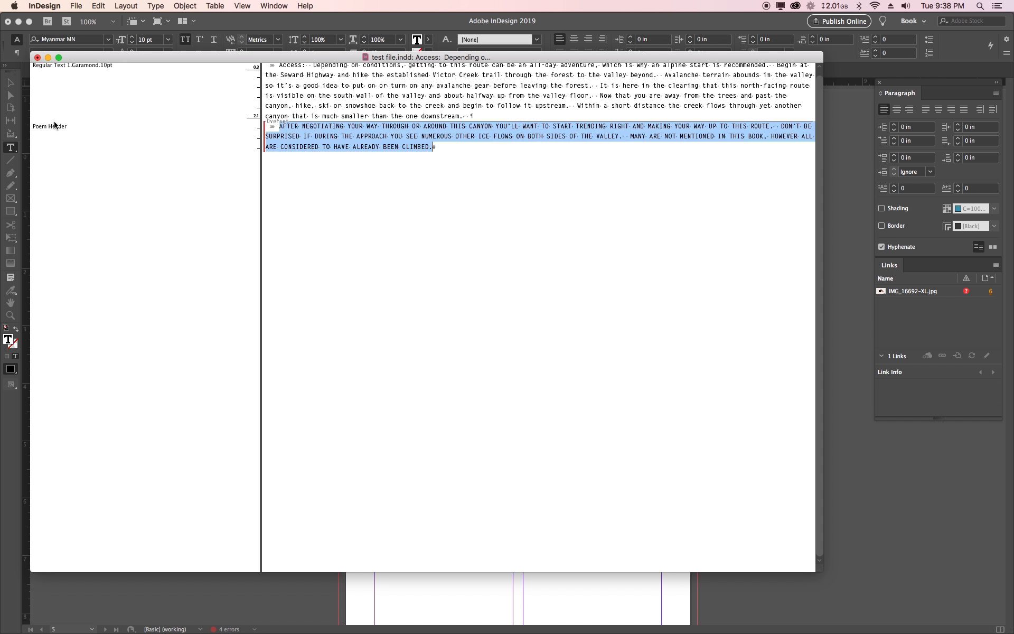
{"action": "left_click", "coordinate": [497, 95]}
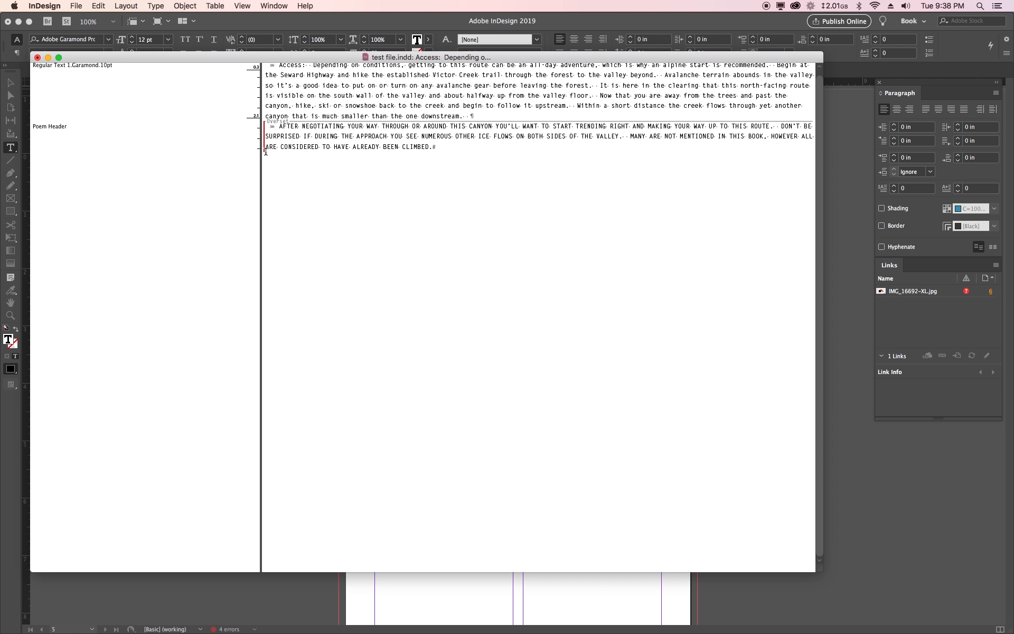
Switch to the layout and back to the Story Editor, and move its window into full view.
{"action": "key", "text": "super+y"}
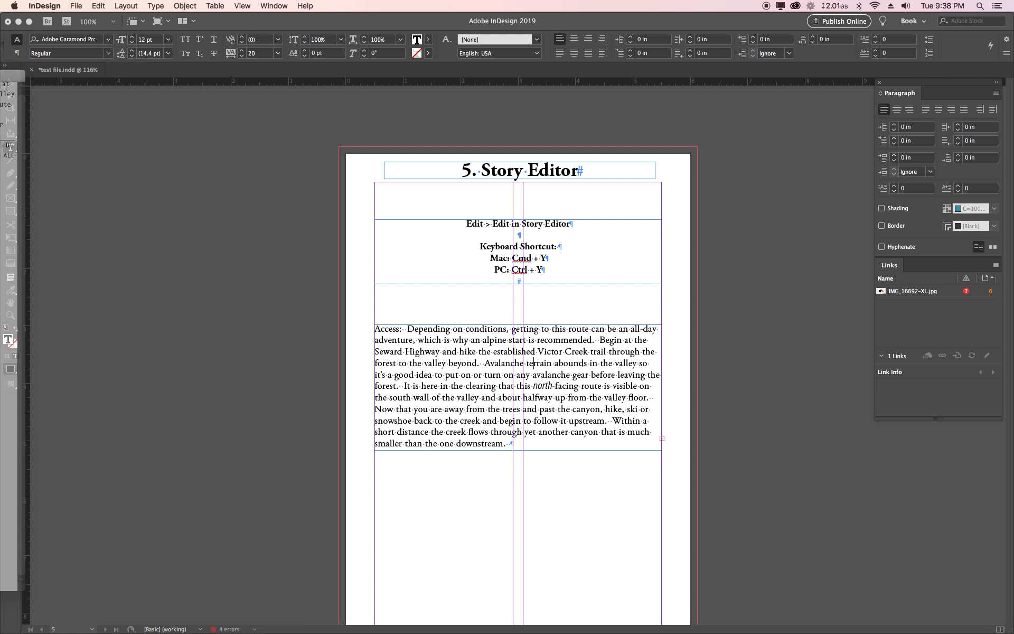
{"action": "key", "text": "super+y"}
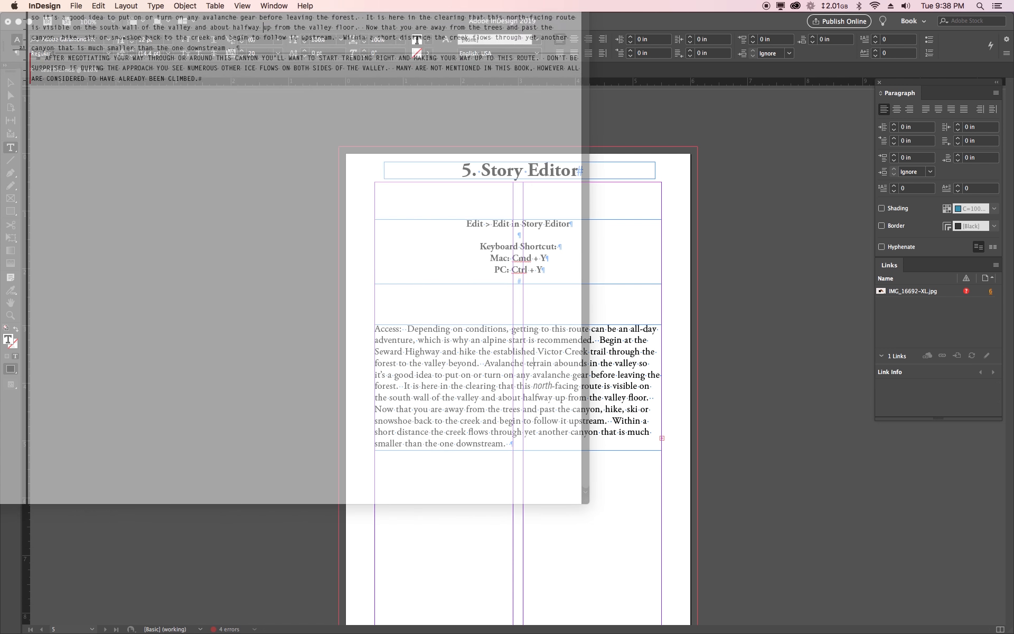
{"action": "left_click_drag", "start_coordinate": [135, 56], "coordinate": [251, 48]}
{"action": "left_click_drag", "start_coordinate": [461, 137], "coordinate": [386, 135]}
Delete the first paragraph's text from "It is here in the clearing" to its end and return to the layout.
{"action": "left_click", "coordinate": [540, 98]}
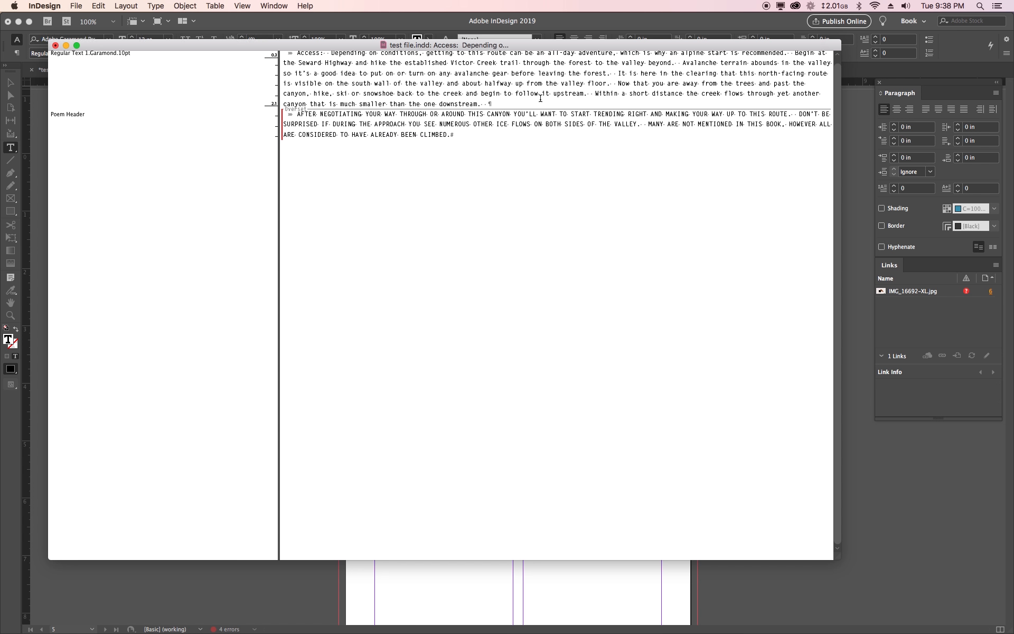
{"action": "left_click", "coordinate": [595, 93], "text": "shift"}
{"action": "key", "text": "BackSpace"}
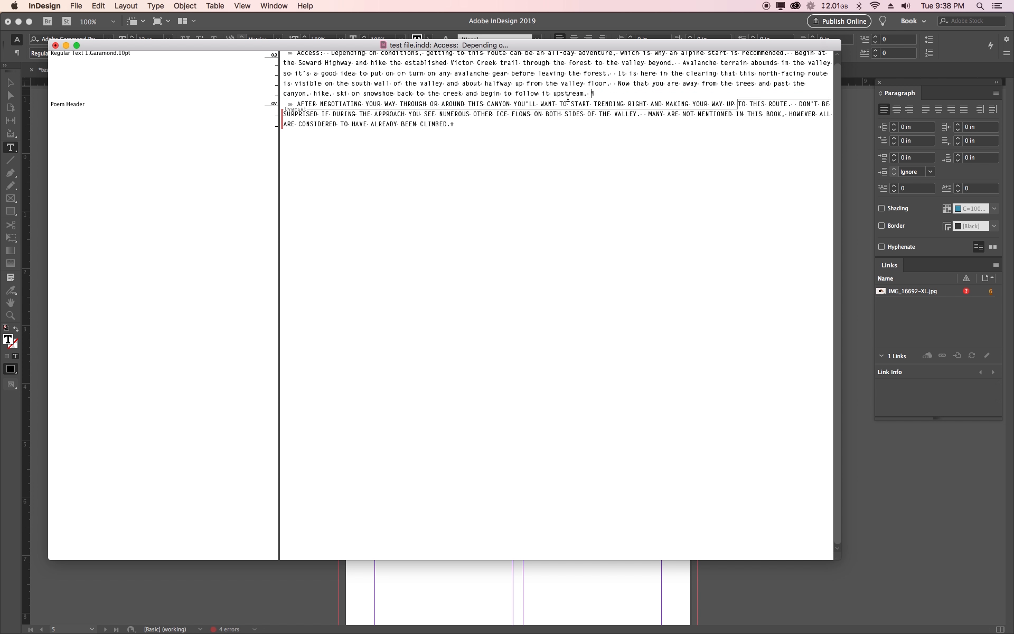
{"action": "left_click_drag", "start_coordinate": [593, 94], "coordinate": [621, 77]}
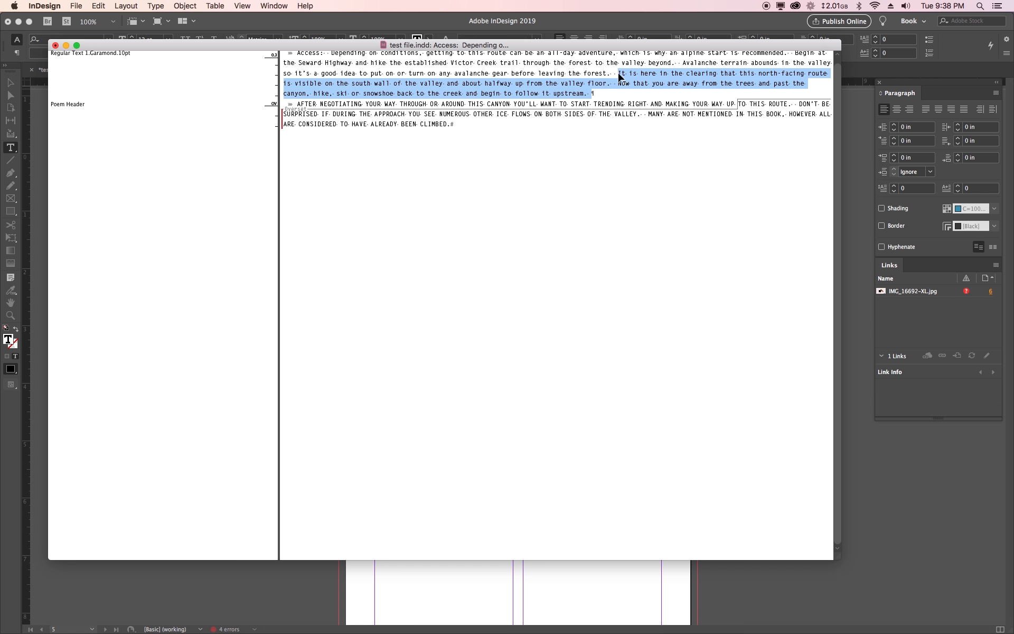
{"action": "key", "text": "BackSpace"}
{"action": "left_click", "coordinate": [496, 112]}
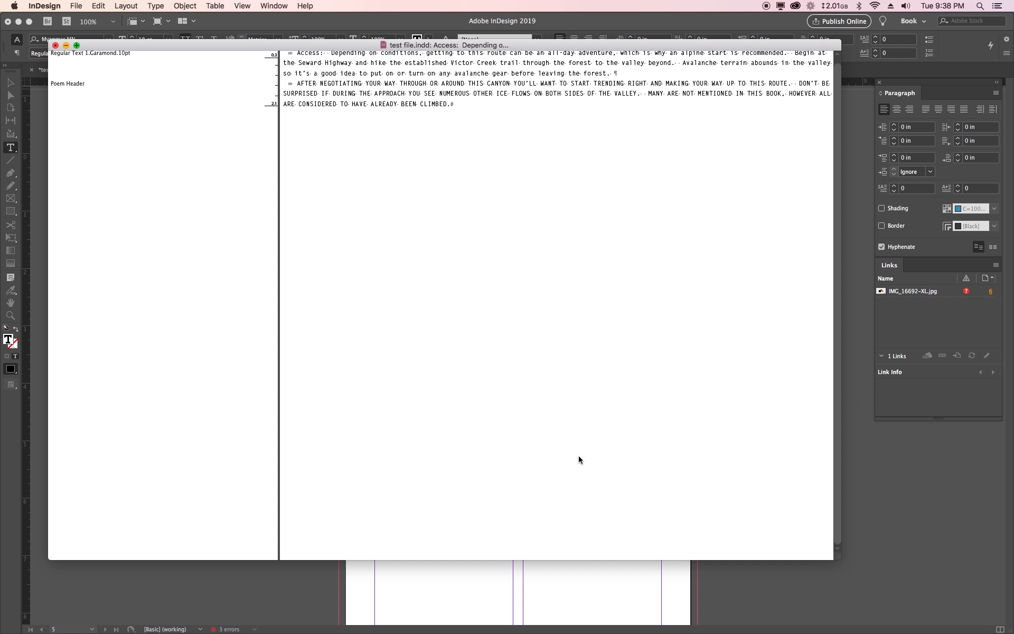
{"action": "key", "text": "super+y"}
{"action": "left_click", "coordinate": [503, 412]}
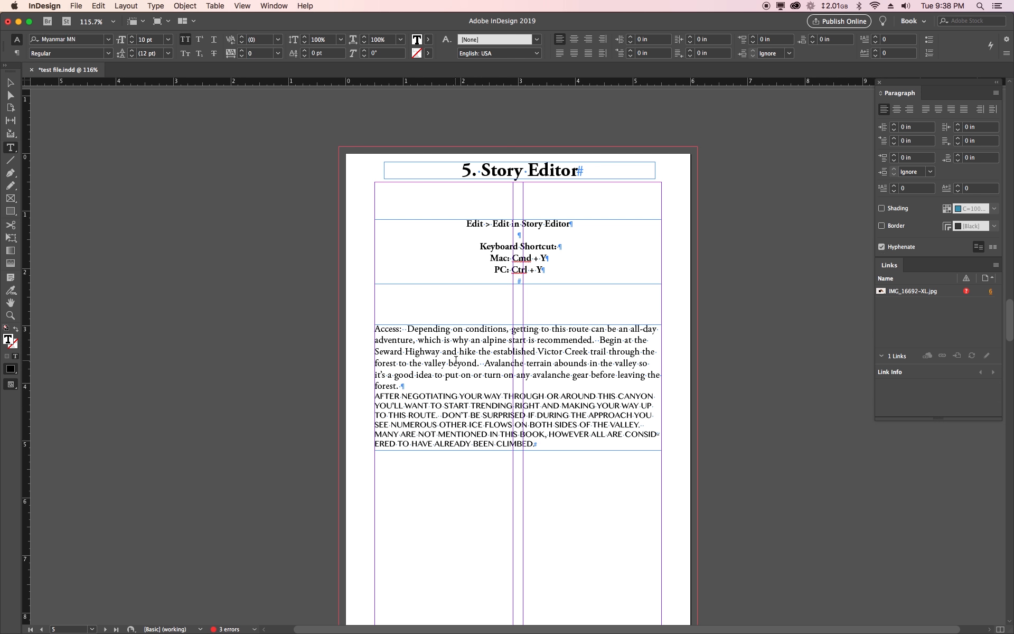
Go to the "6. Preflight Panel" page and compare it in Normal and Preview screen modes.
{"action": "scroll", "coordinate": [497, 347], "scroll_direction": "down", "scroll_amount": 1}
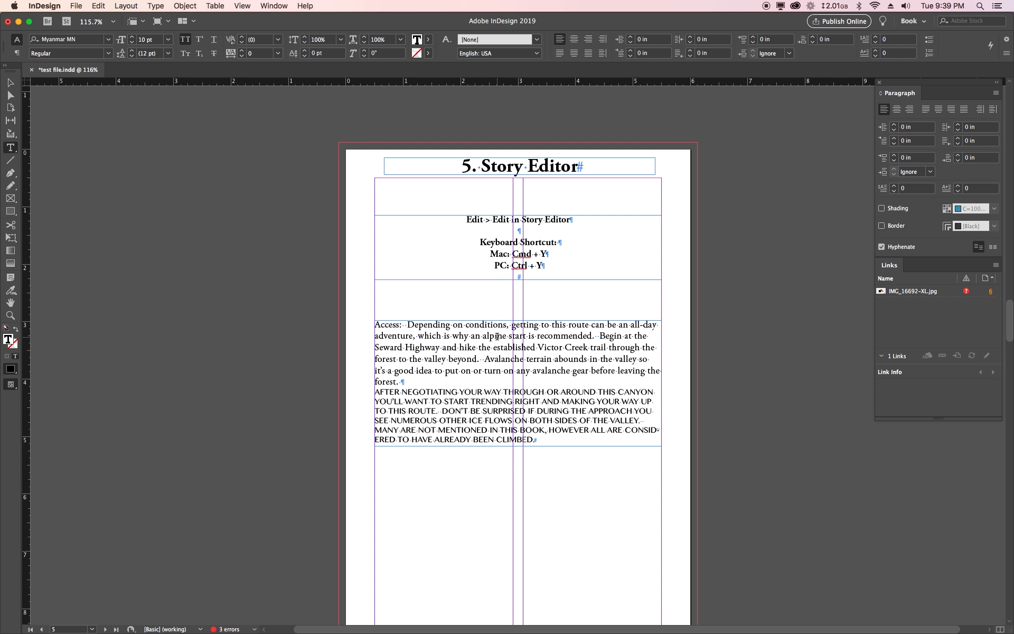
{"action": "left_click", "coordinate": [536, 331]}
{"action": "scroll", "coordinate": [537, 330], "scroll_direction": "down", "scroll_amount": 15}
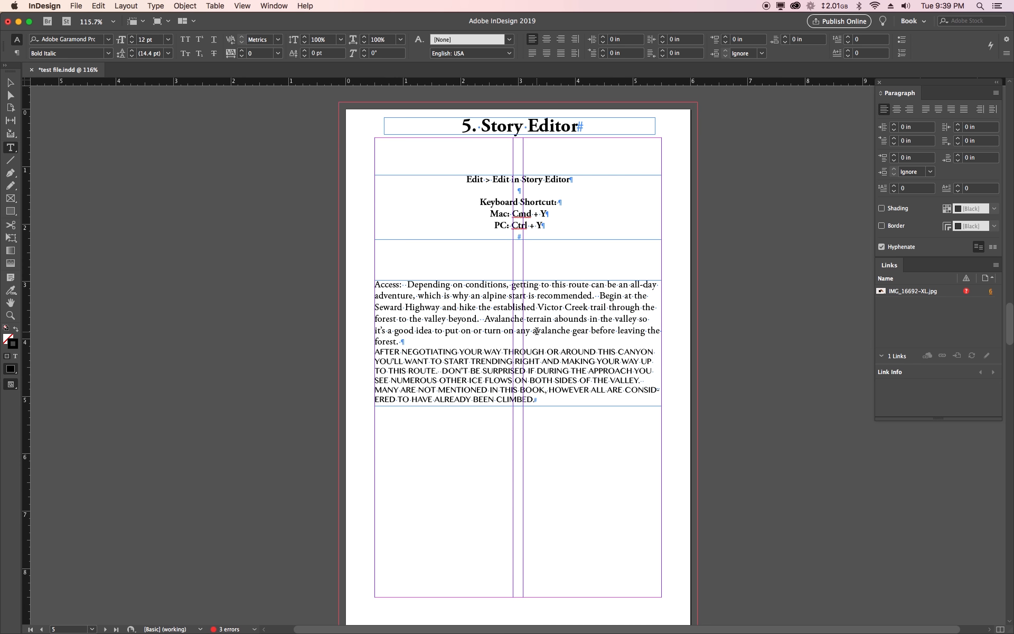
{"action": "scroll", "coordinate": [544, 336], "scroll_direction": "up", "scroll_amount": 10}
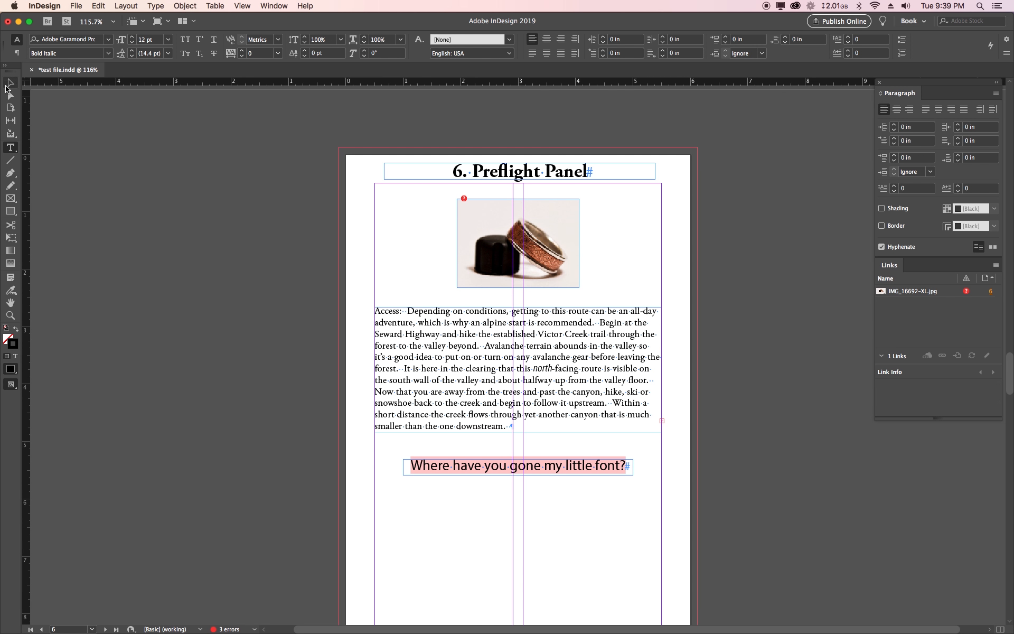
{"action": "left_click", "coordinate": [9, 84]}
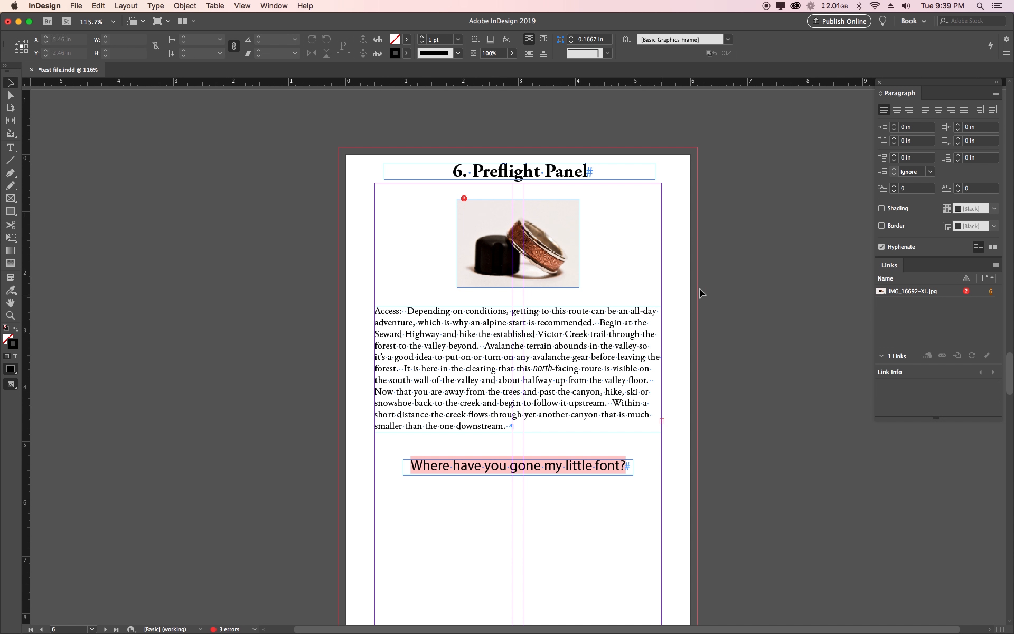
{"action": "left_click", "coordinate": [21, 380]}
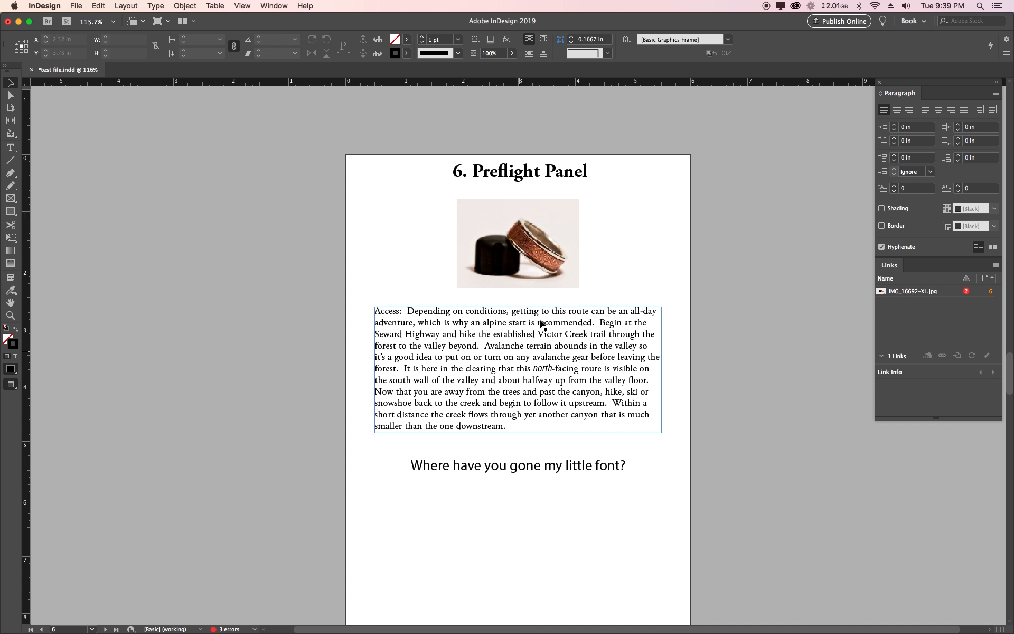
{"action": "left_click", "coordinate": [10, 385]}
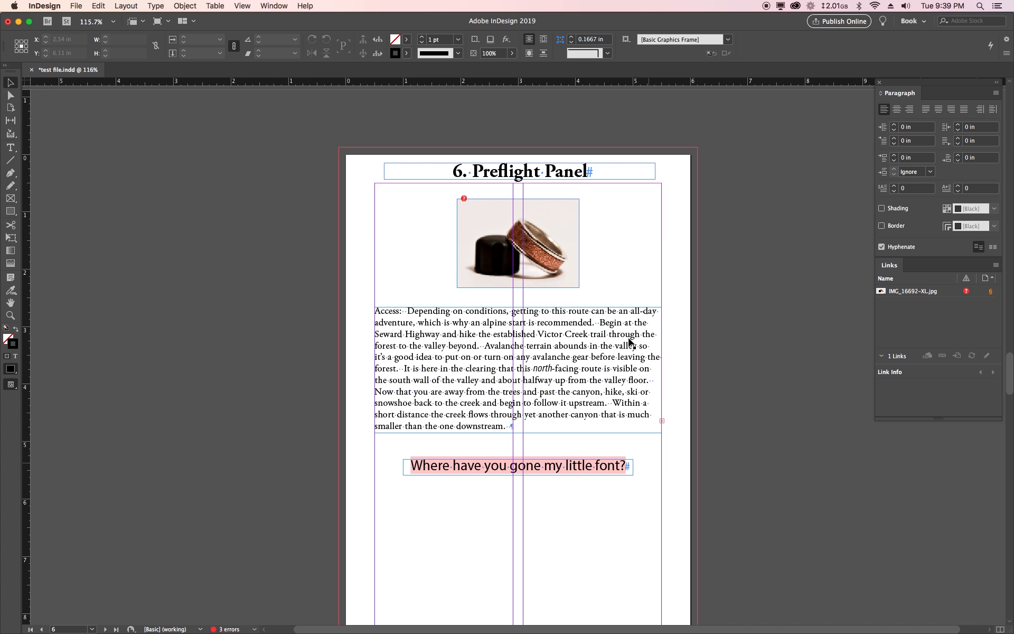
{"action": "key", "text": "w"}
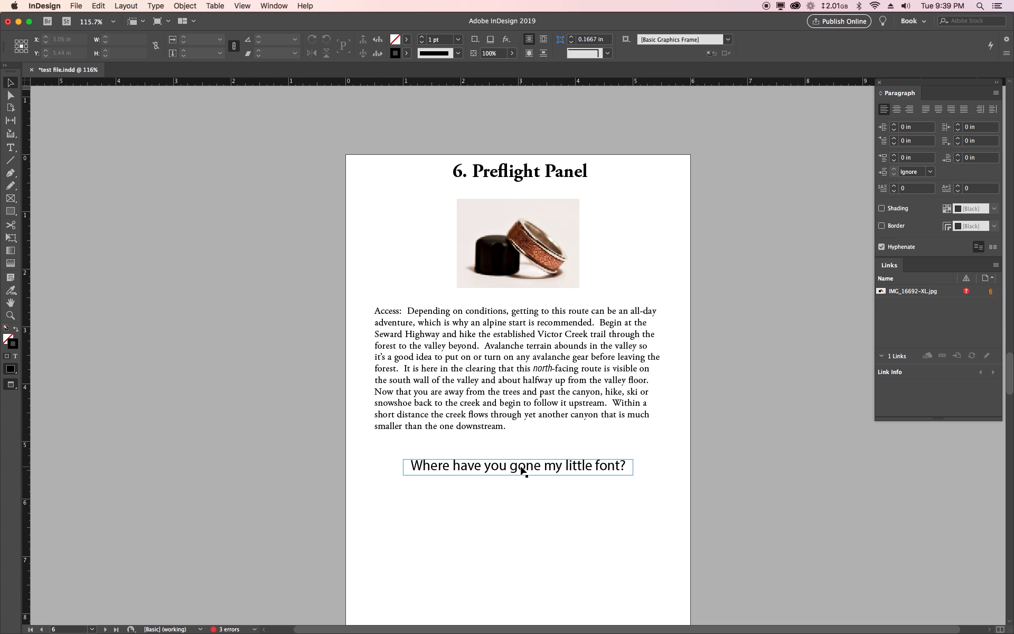
{"action": "key", "text": "w"}
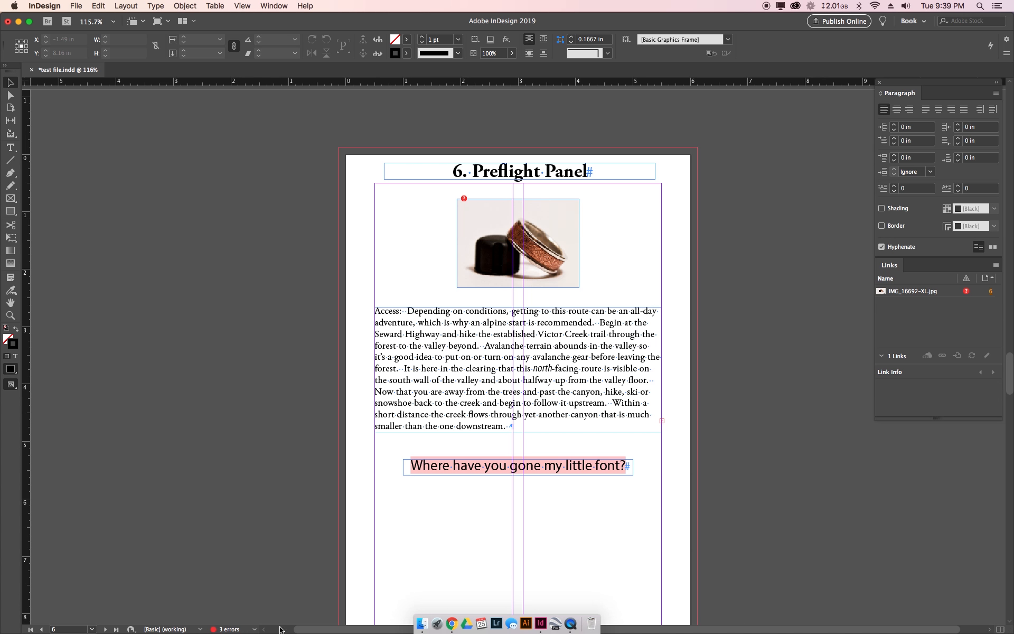
Open the Preflight panel, widen it and place it beside the page.
{"action": "double_click", "coordinate": [229, 629]}
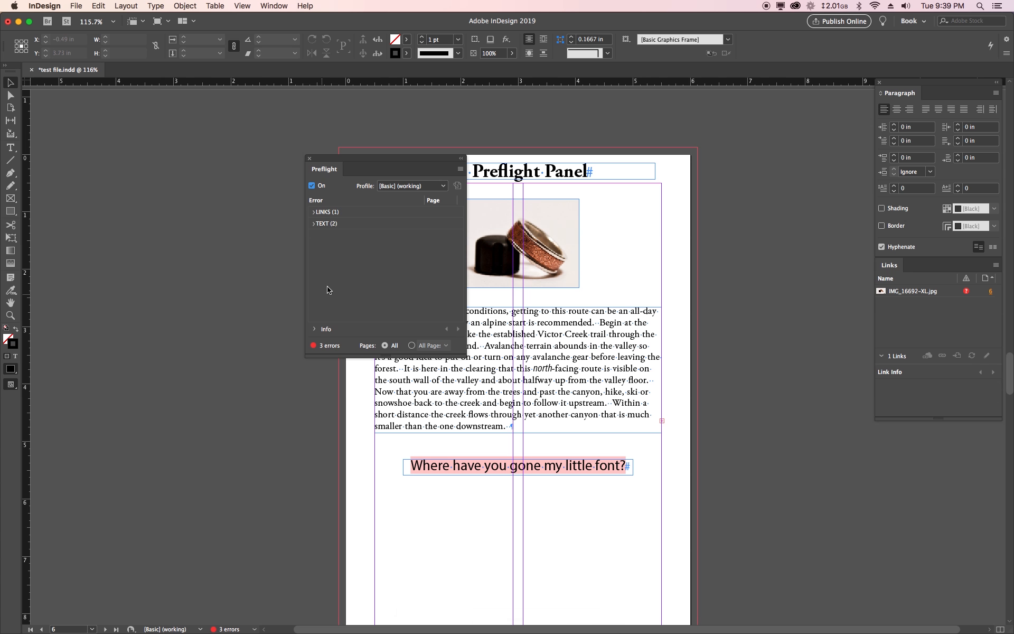
{"action": "left_click_drag", "start_coordinate": [309, 357], "coordinate": [239, 357]}
{"action": "left_click_drag", "start_coordinate": [318, 161], "coordinate": [137, 119]}
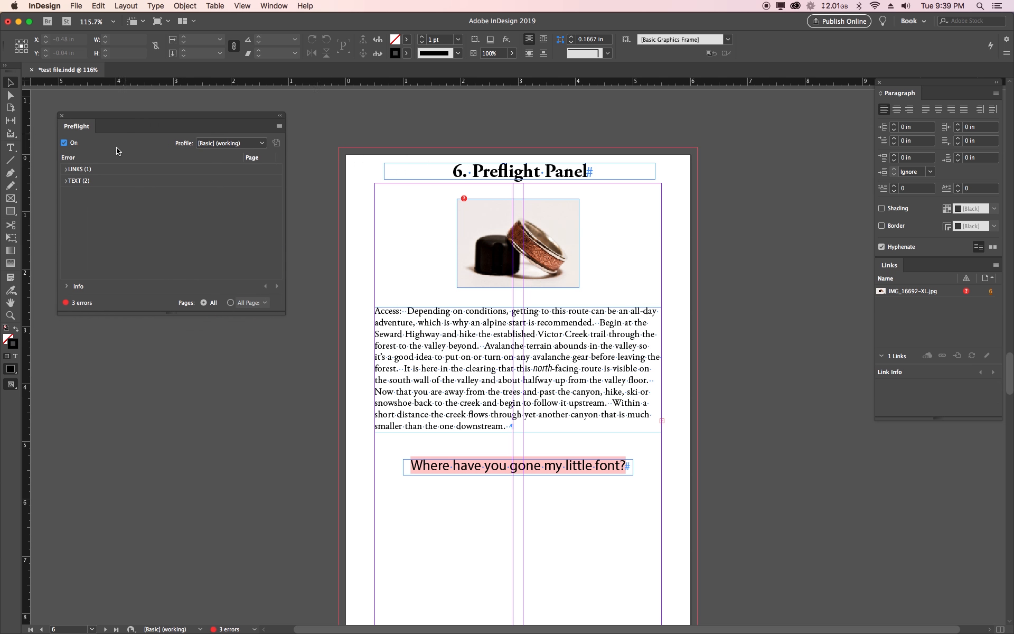
Expand the link errors, locate the missing image IMG_16692-XL.jpg on page 6 and look at its relink option.
{"action": "left_click", "coordinate": [66, 170]}
{"action": "left_click", "coordinate": [75, 180]}
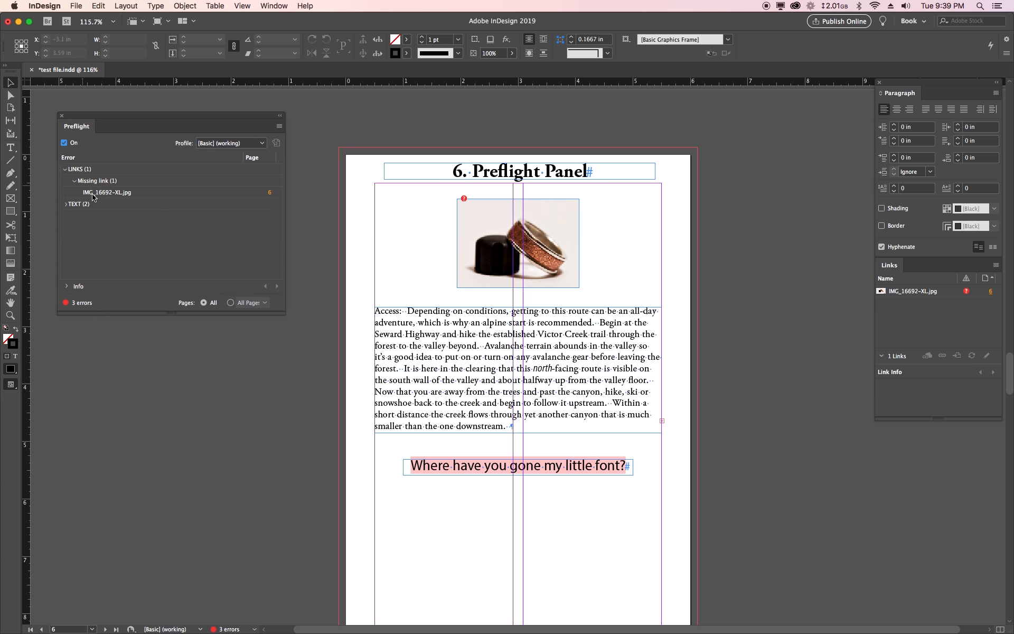
{"action": "left_click", "coordinate": [150, 195]}
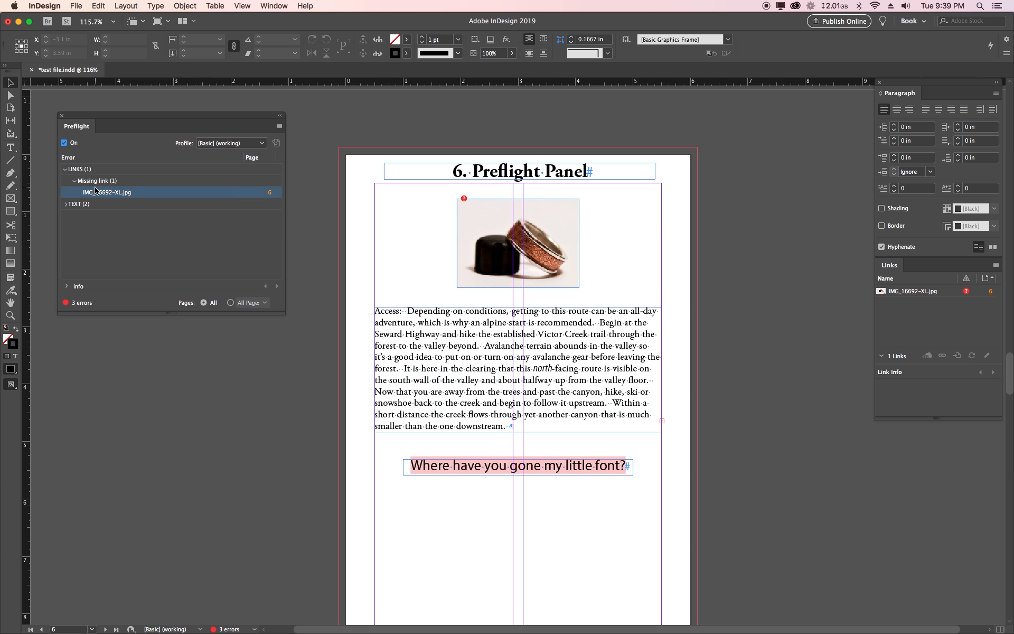
{"action": "double_click", "coordinate": [146, 193]}
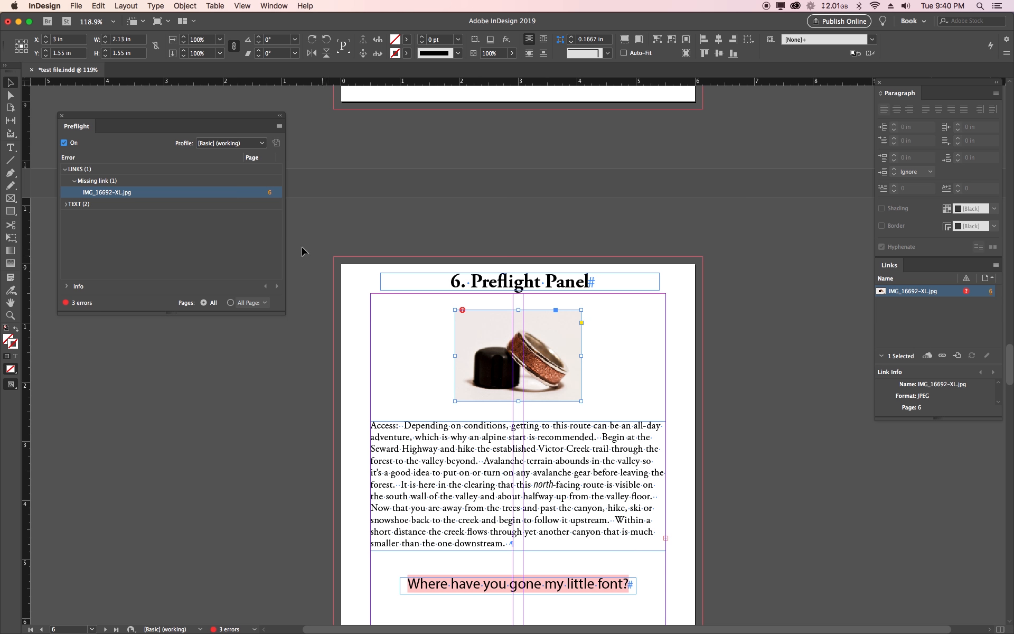
{"action": "right_click", "coordinate": [899, 295]}
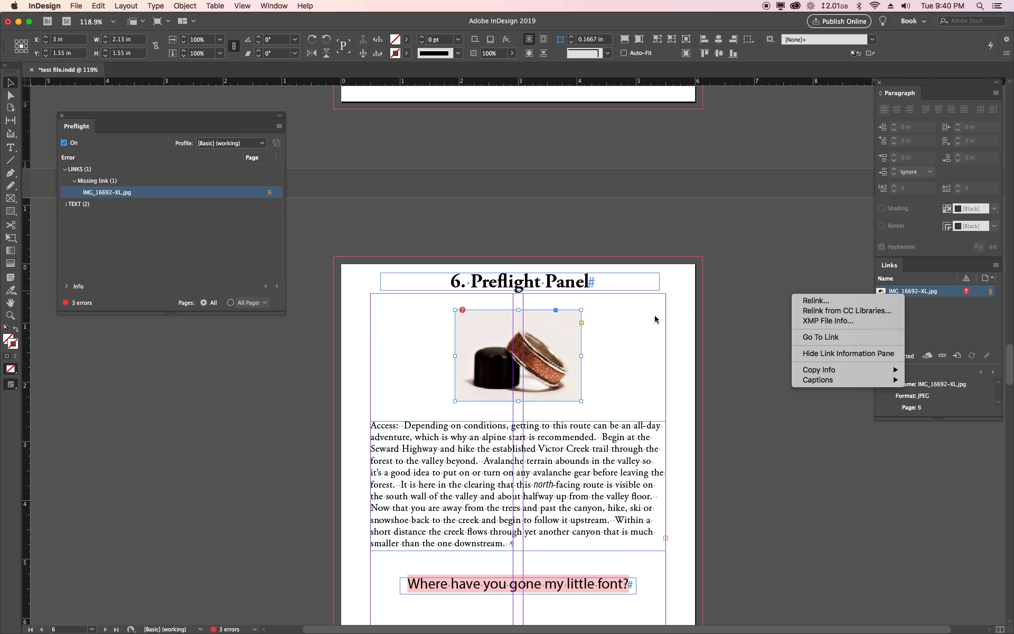
{"action": "left_click", "coordinate": [820, 302]}
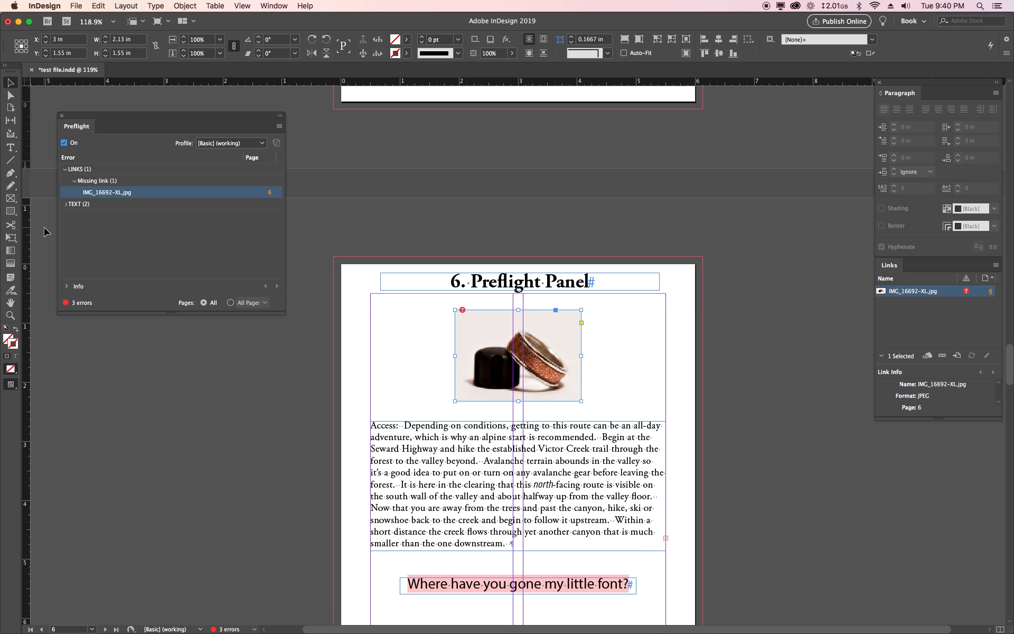
Expand the overset text and missing font errors and locate the text using the missing Garamond Italic on page 6.
{"action": "left_click", "coordinate": [66, 204]}
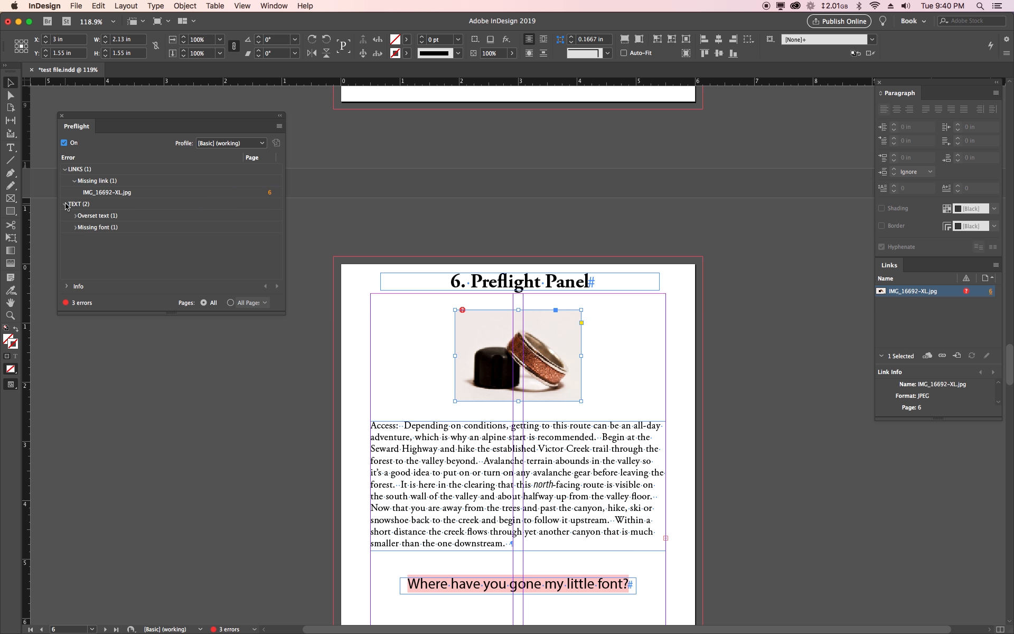
{"action": "left_click", "coordinate": [74, 216]}
{"action": "left_click", "coordinate": [74, 238]}
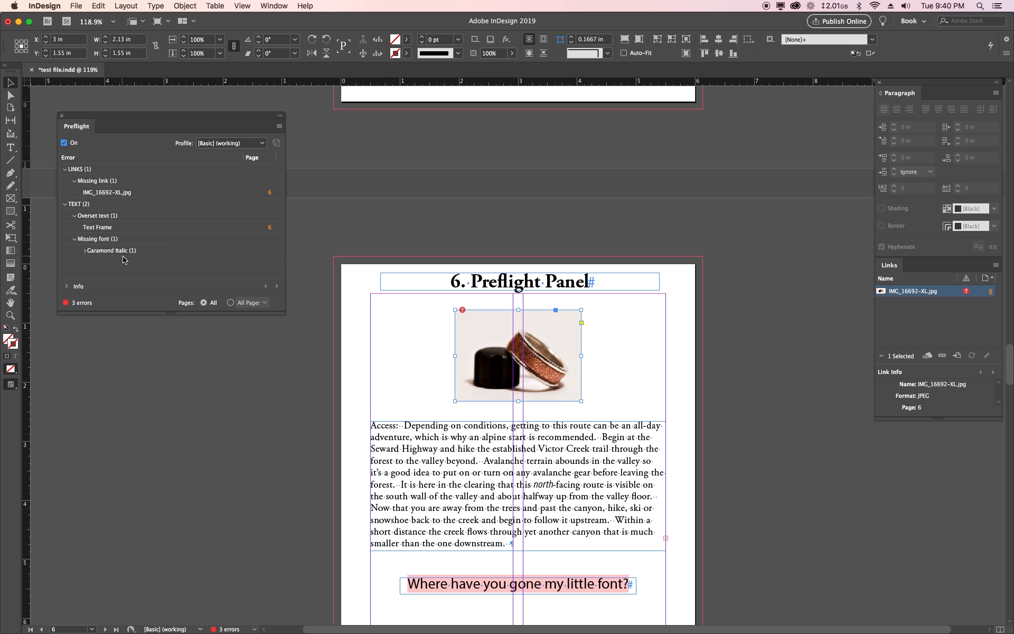
{"action": "left_click", "coordinate": [85, 251]}
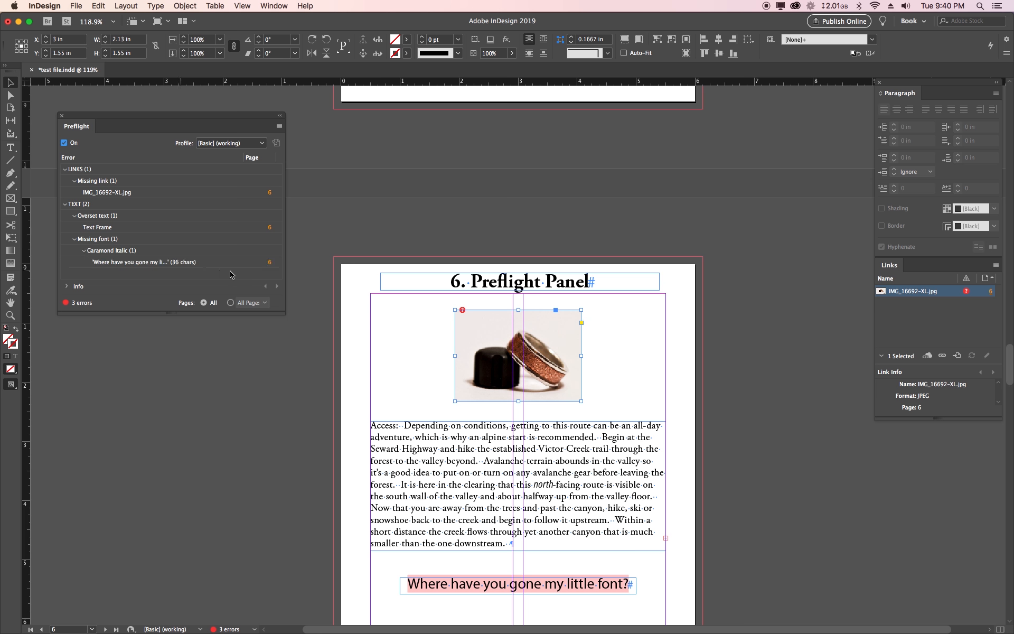
{"action": "left_click", "coordinate": [270, 263]}
{"action": "scroll", "coordinate": [521, 559], "scroll_direction": "down", "scroll_amount": 3}
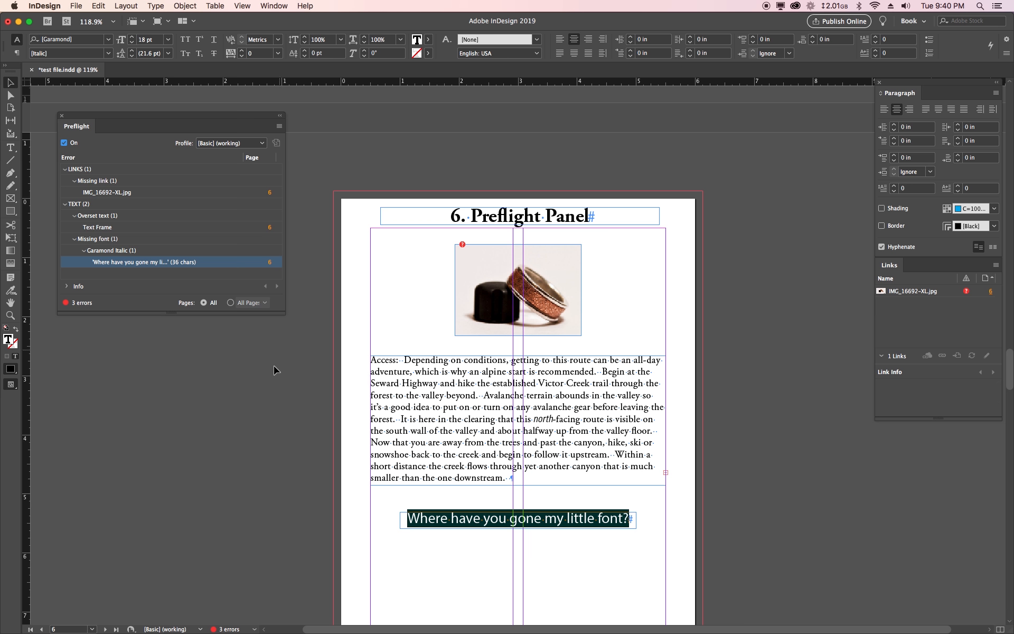
{"action": "scroll", "coordinate": [367, 283], "scroll_direction": "down", "scroll_amount": 15}
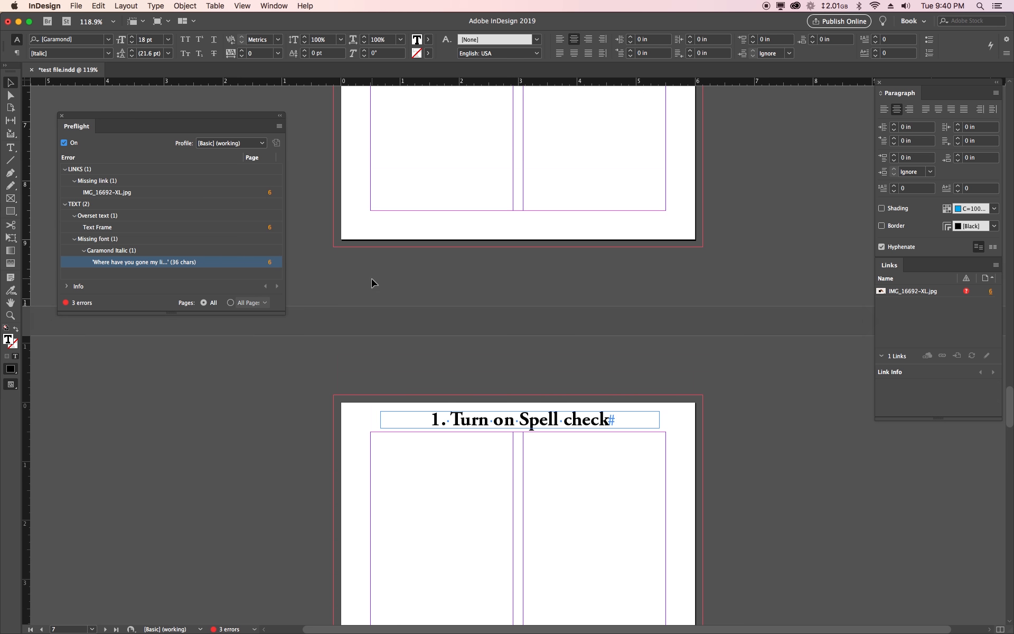
{"action": "scroll", "coordinate": [372, 282], "scroll_direction": "up", "scroll_amount": 15}
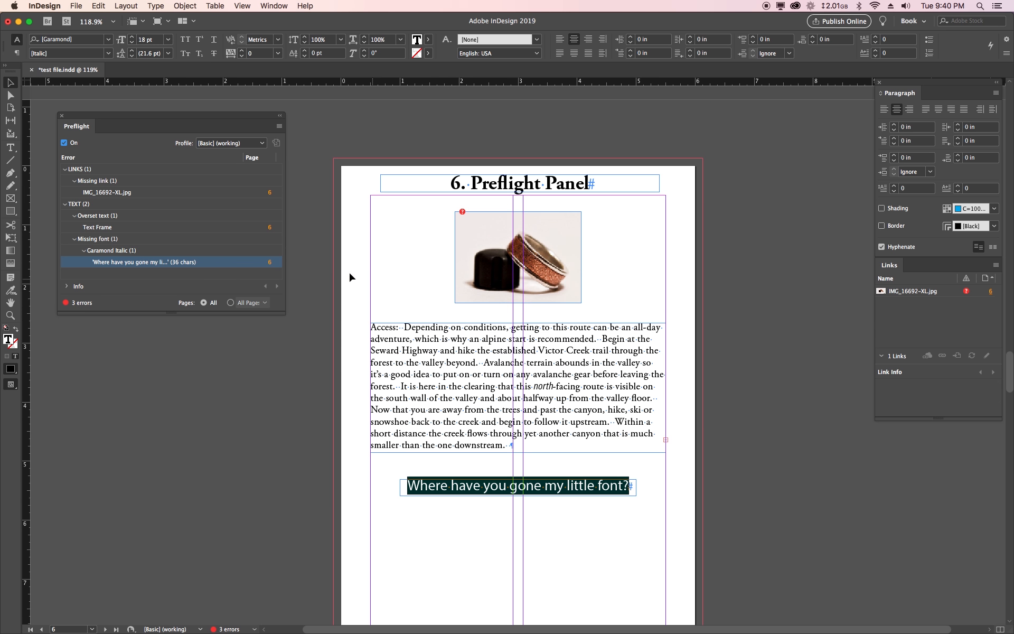